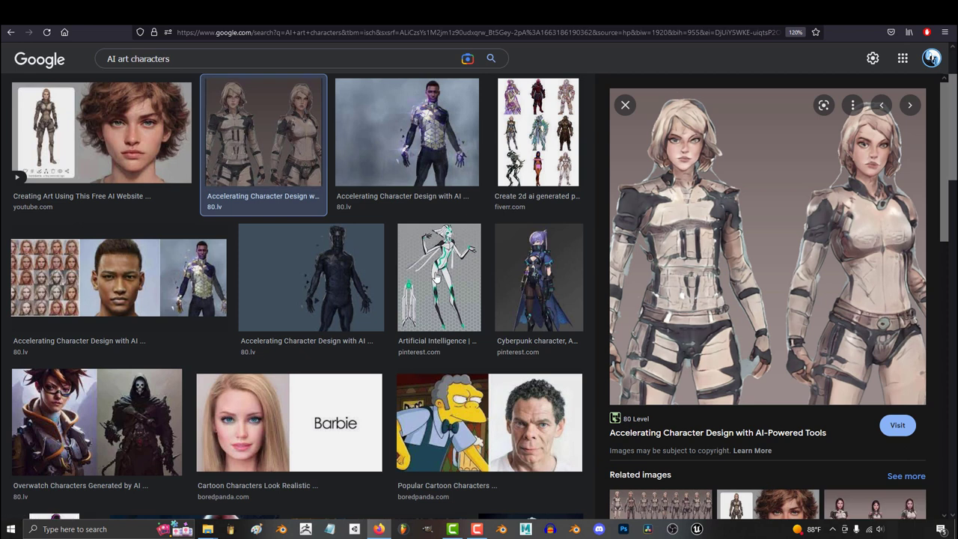
- Preview the Artificial Intelligence faerie and realistic Barbie images in the results
left_click(436, 277)
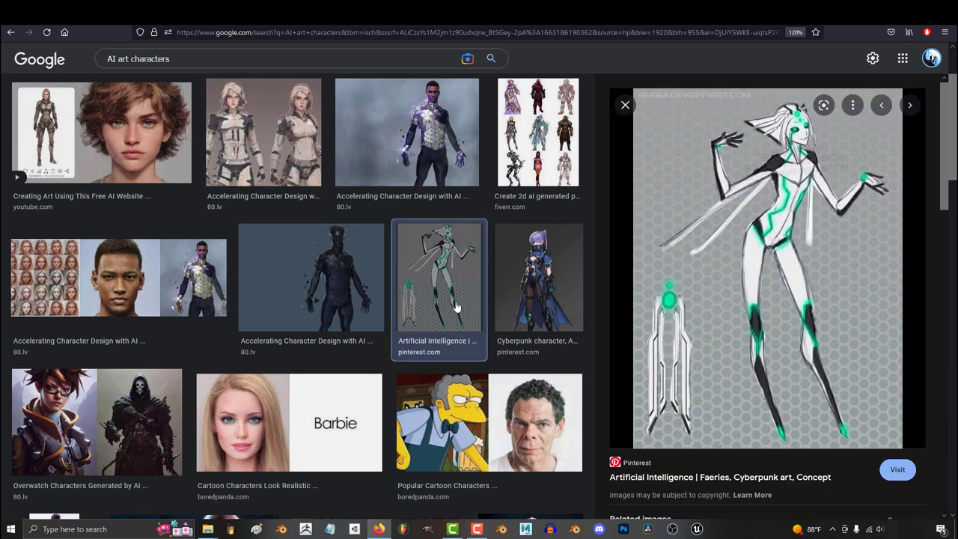
left_click(252, 423)
scroll(251, 418, "down", 3)
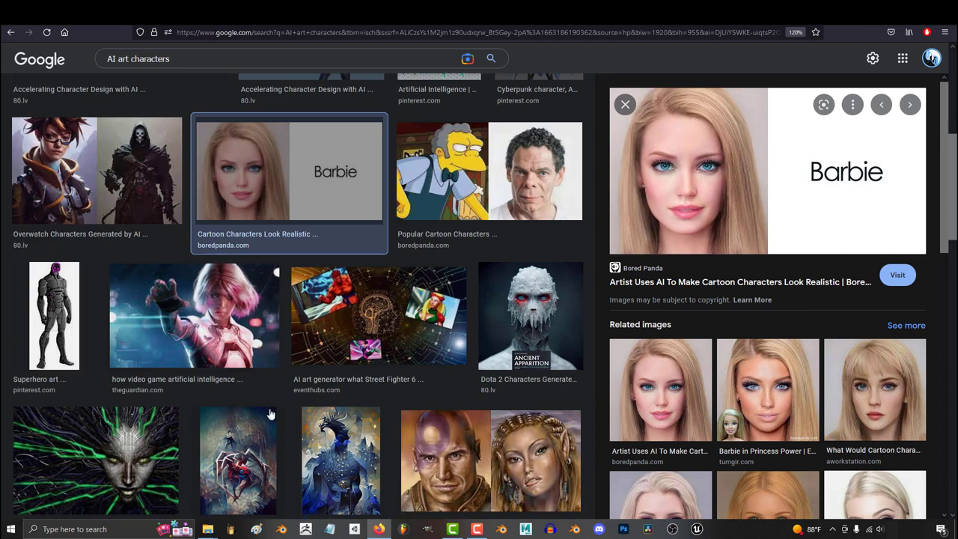
scroll(715, 441, "down", 3)
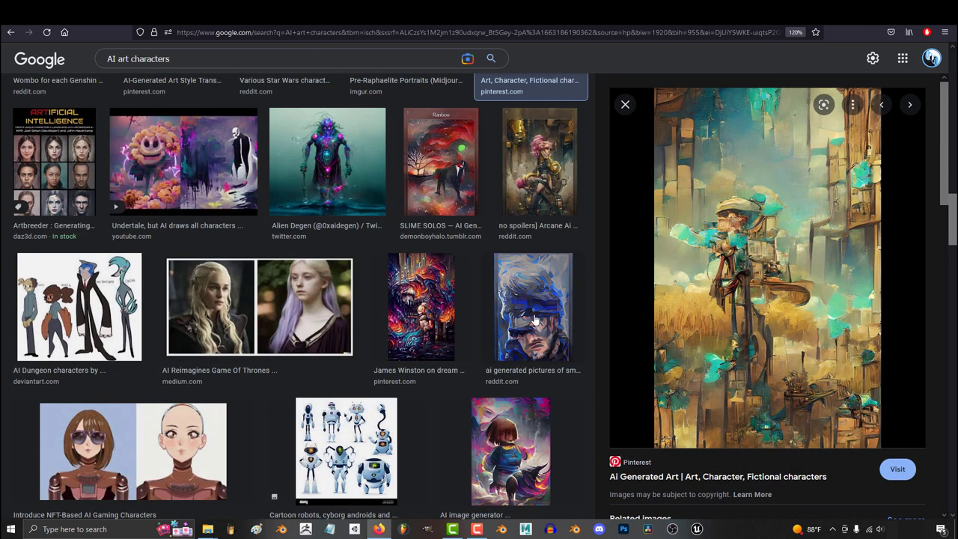
- Scroll further to preview the AI-reimagined Game of Thrones and anime/cartoon characters images
left_click(332, 306)
scroll(327, 308, "down", 3)
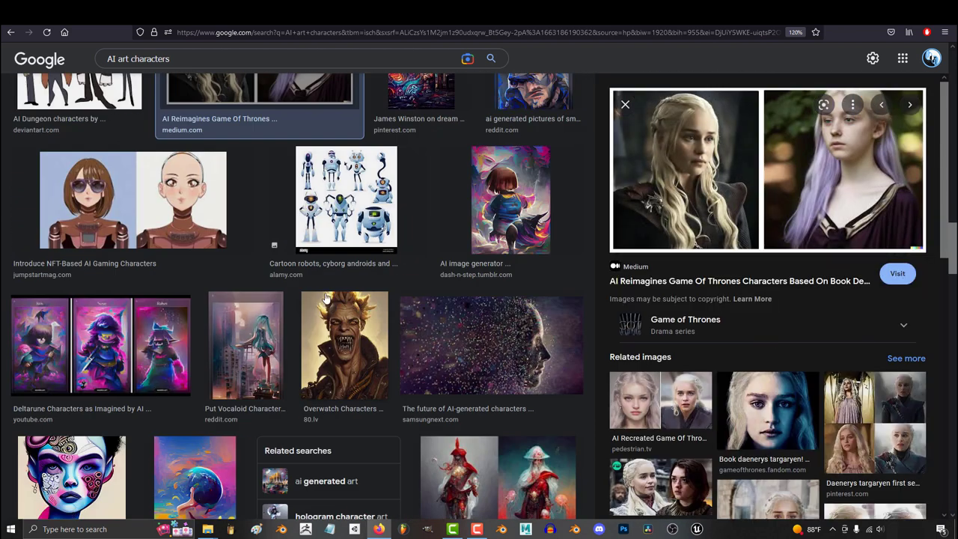
scroll(326, 309, "down", 3)
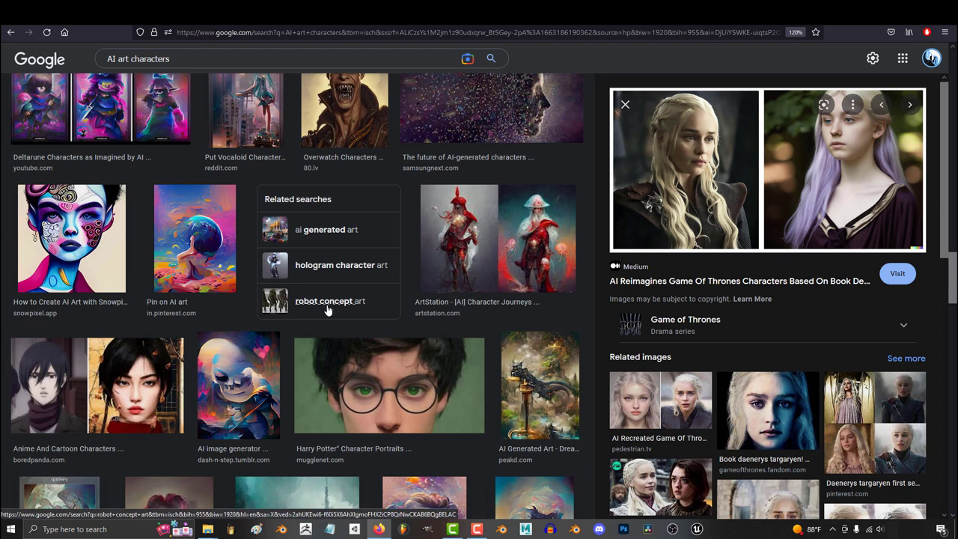
scroll(327, 309, "down", 3)
left_click(75, 222)
scroll(239, 322, "down", 2)
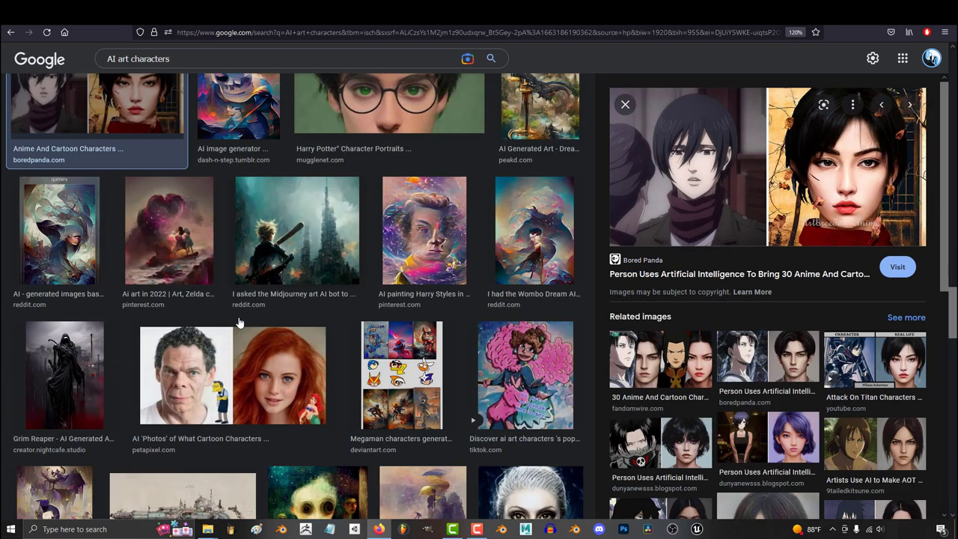
scroll(239, 321, "down", 2)
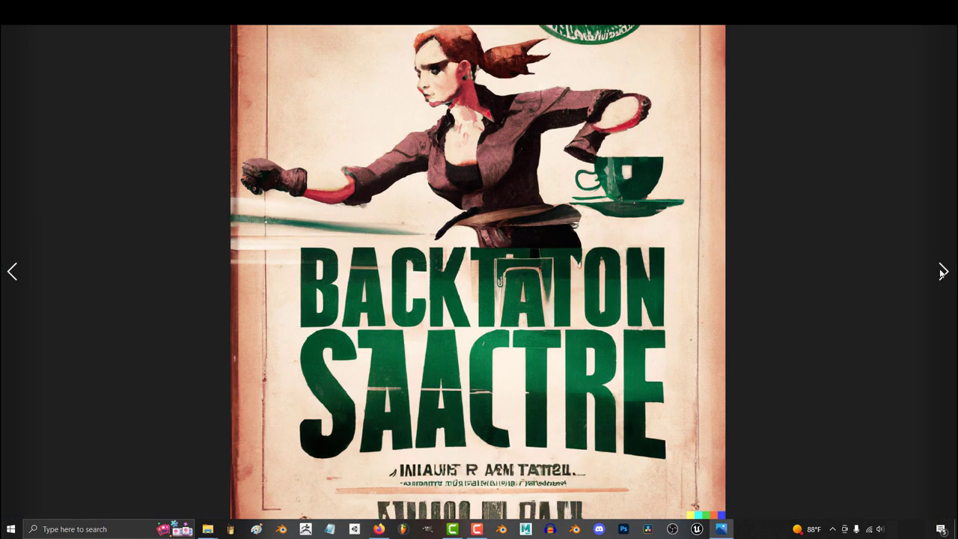
- Step forward through the BATFAR and green MARAFITARK posters to the apron-wearing barista poster
left_click(942, 272)
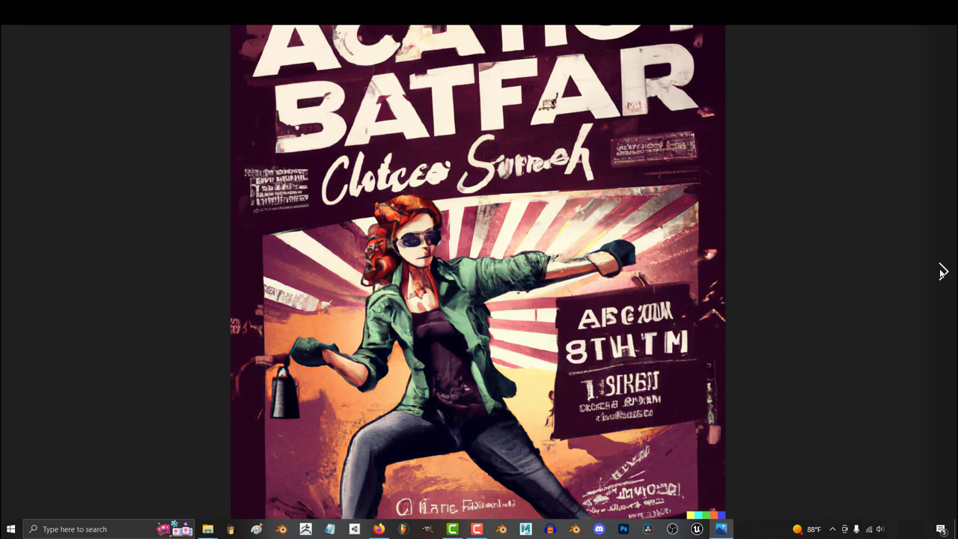
left_click(942, 272)
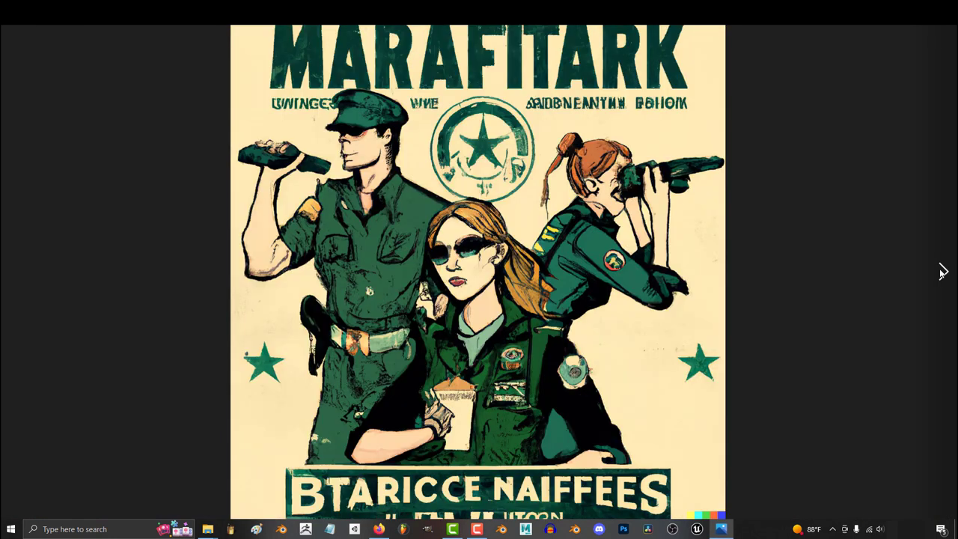
left_click(942, 272)
left_click(942, 272)
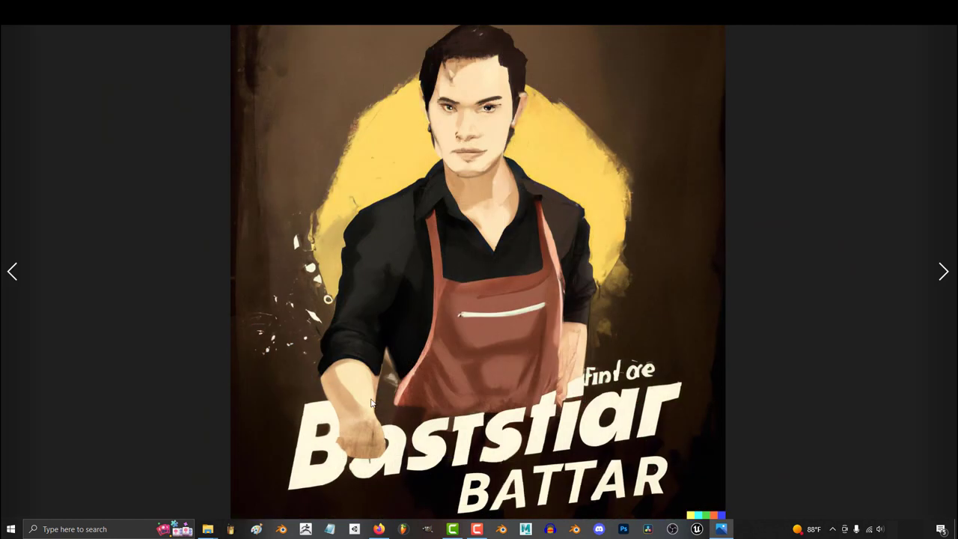
- Go back through the BARSTAIRT, BIRTASTA, teal-shirt and BASSIRA posters to BARTBAIST
left_click(14, 272)
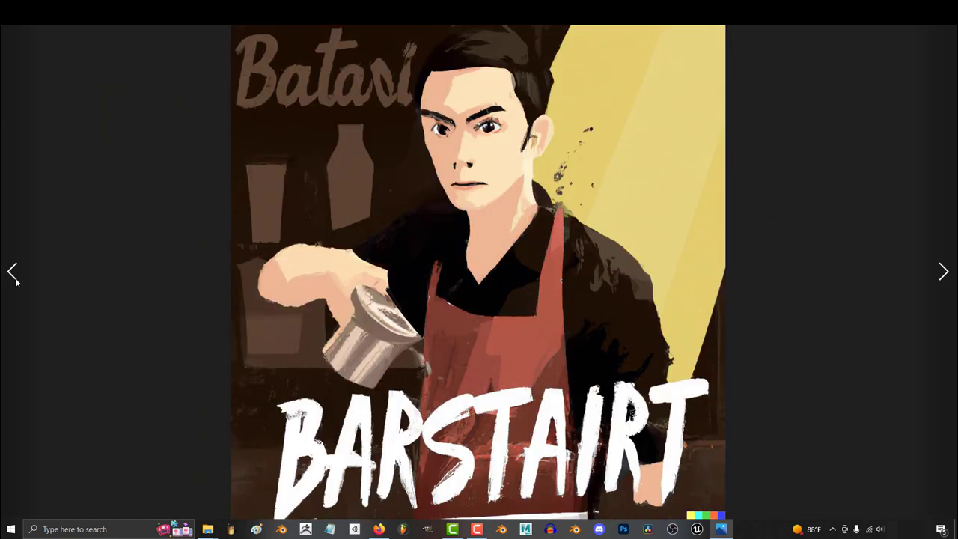
left_click(15, 278)
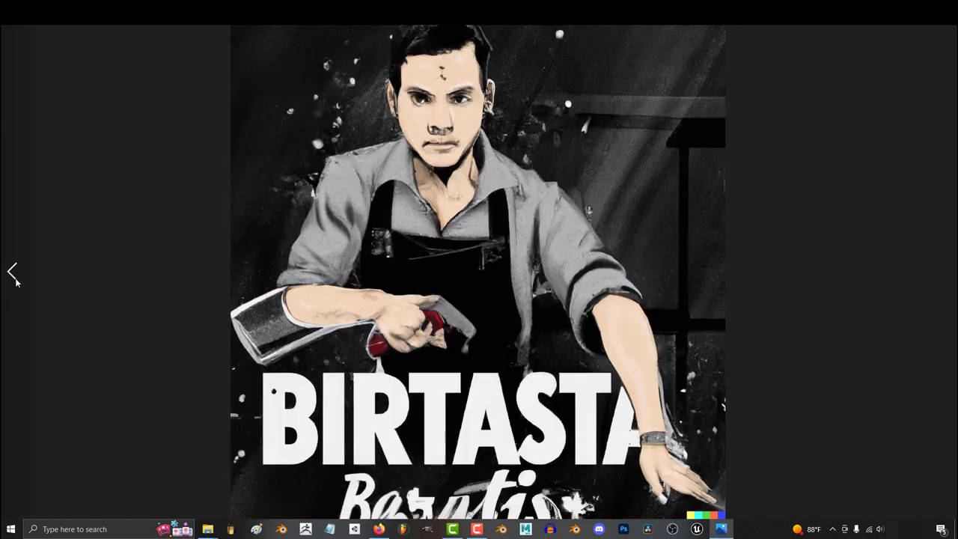
left_click(16, 281)
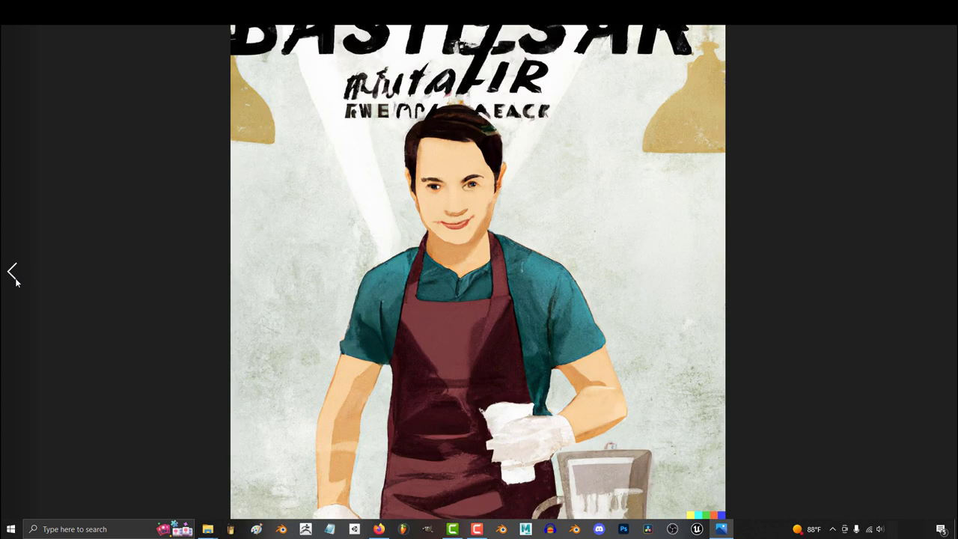
left_click(16, 282)
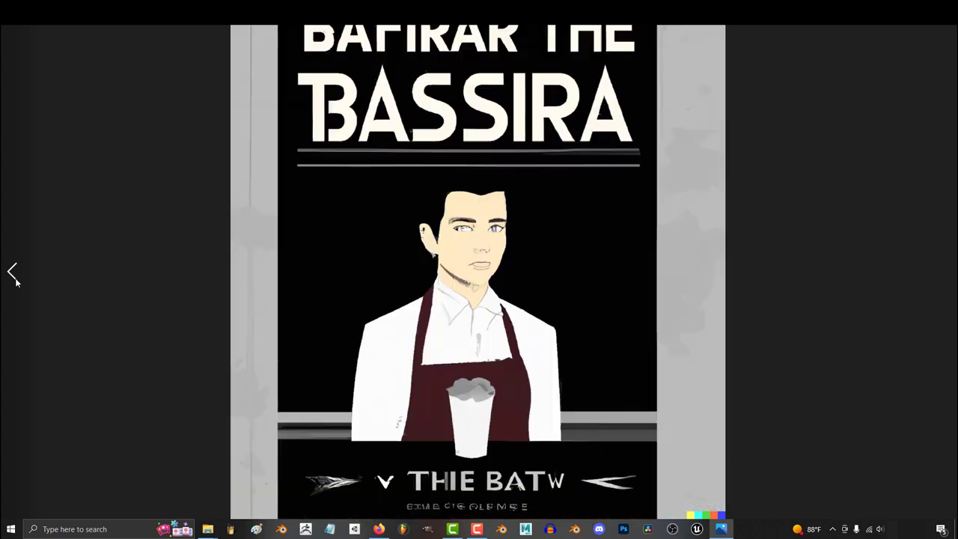
left_click(15, 281)
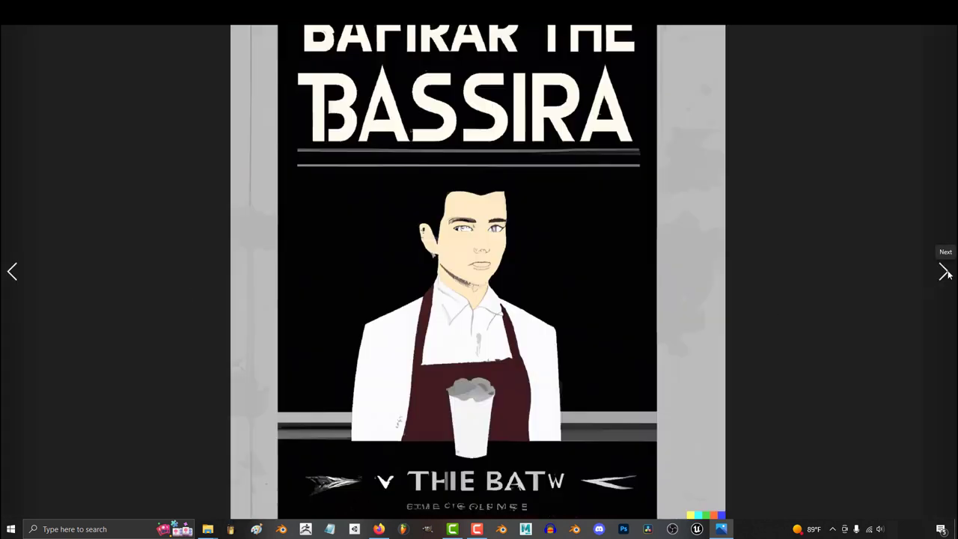
- Move forward again past the barista posters to the Baststiar BATTAR poster
left_click(944, 272)
left_click(944, 273)
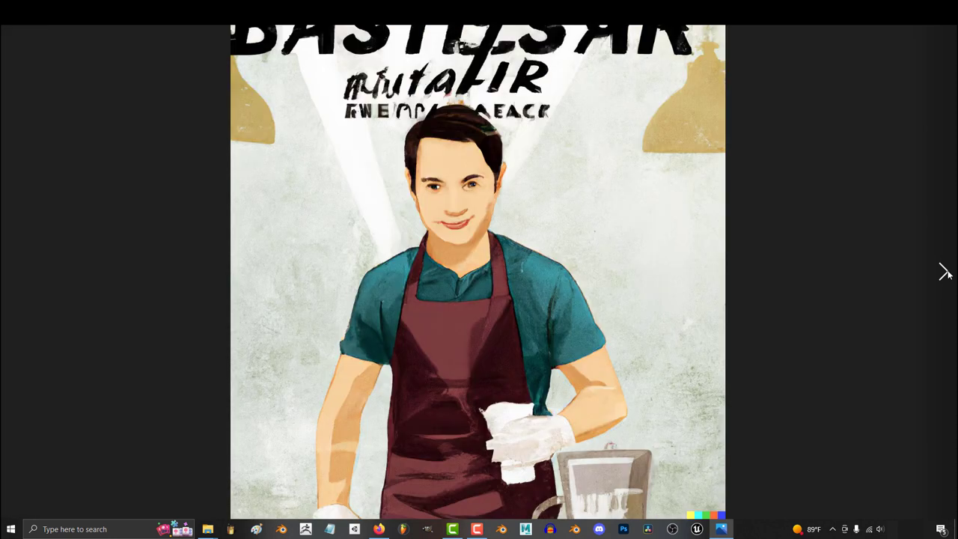
left_click(945, 272)
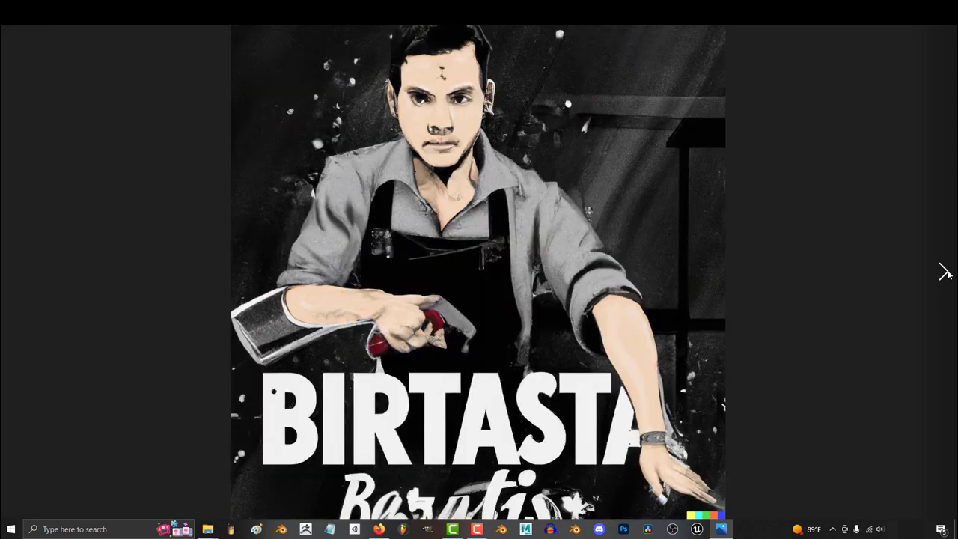
left_click(944, 272)
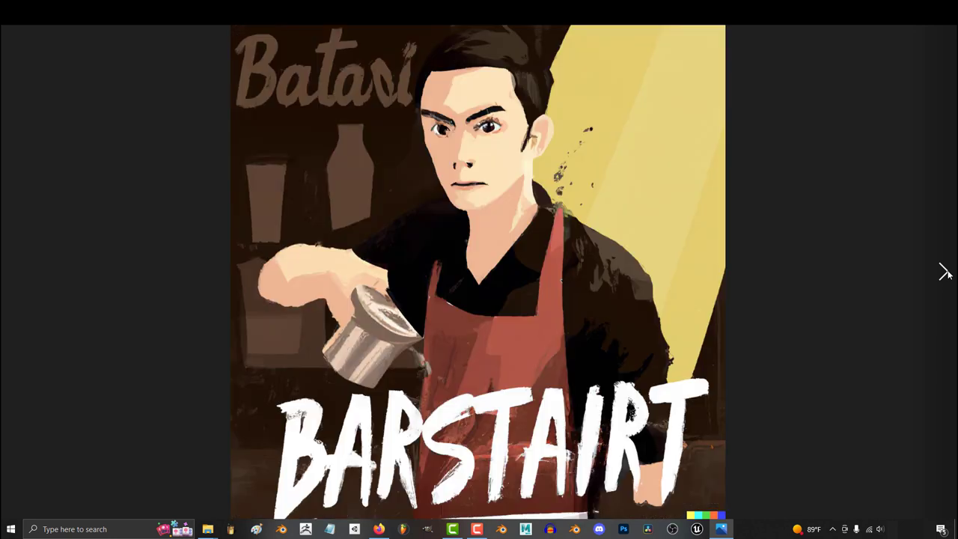
left_click(944, 272)
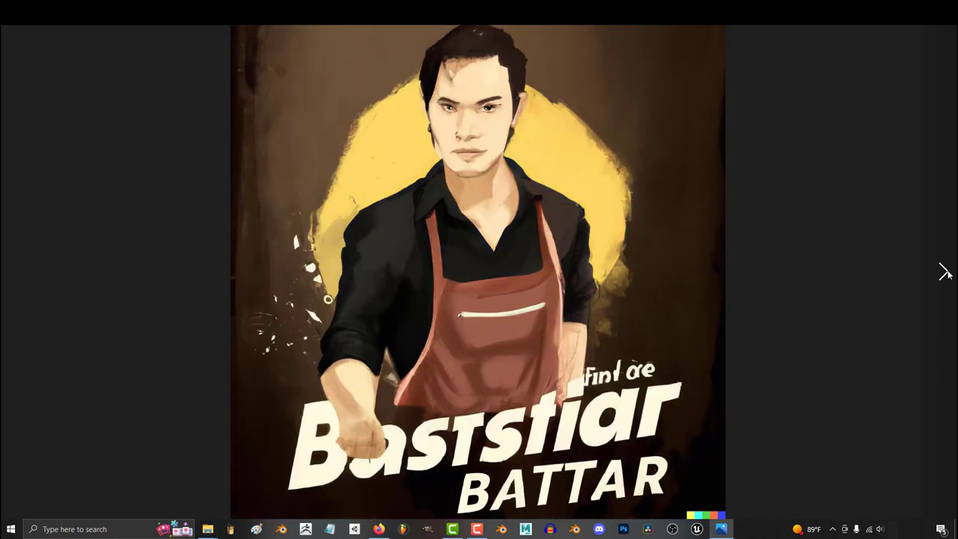
- Continue through the EICP PICE, EICAN EPIIC and BIC RIICC CANY posters to the princess posters
left_click(945, 272)
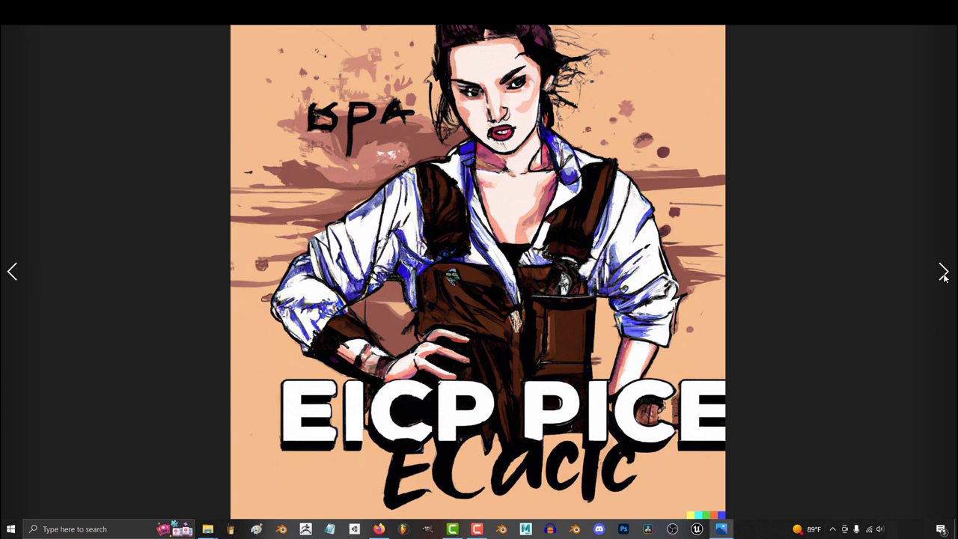
left_click(944, 272)
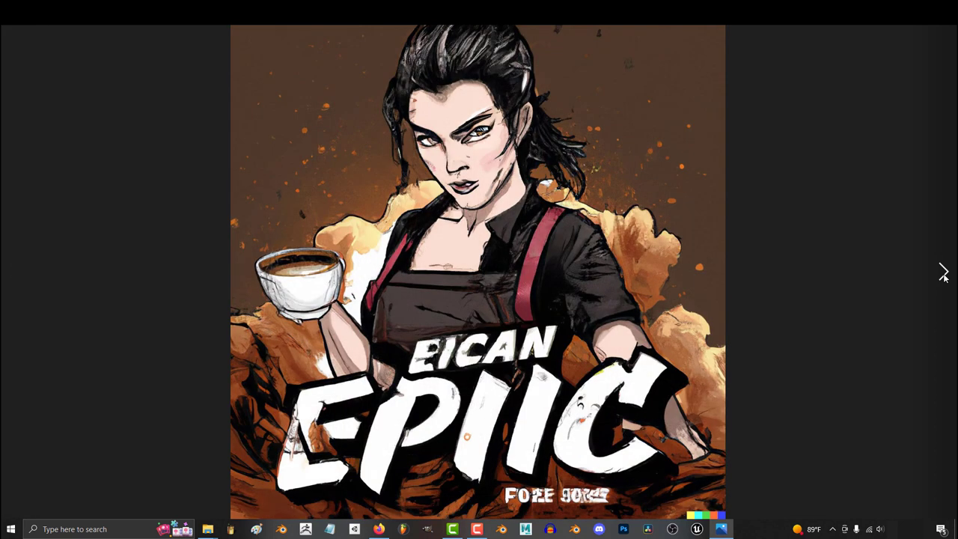
left_click(945, 273)
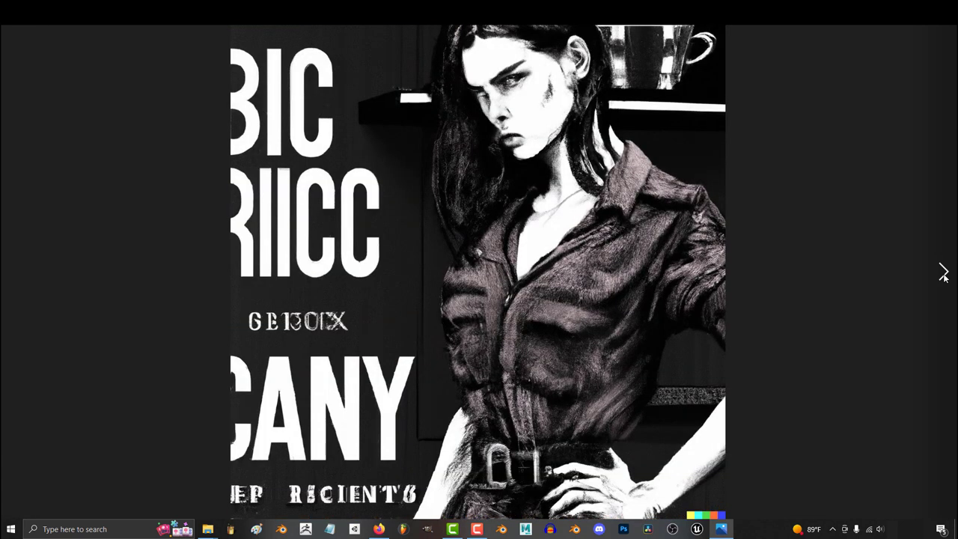
left_click(943, 273)
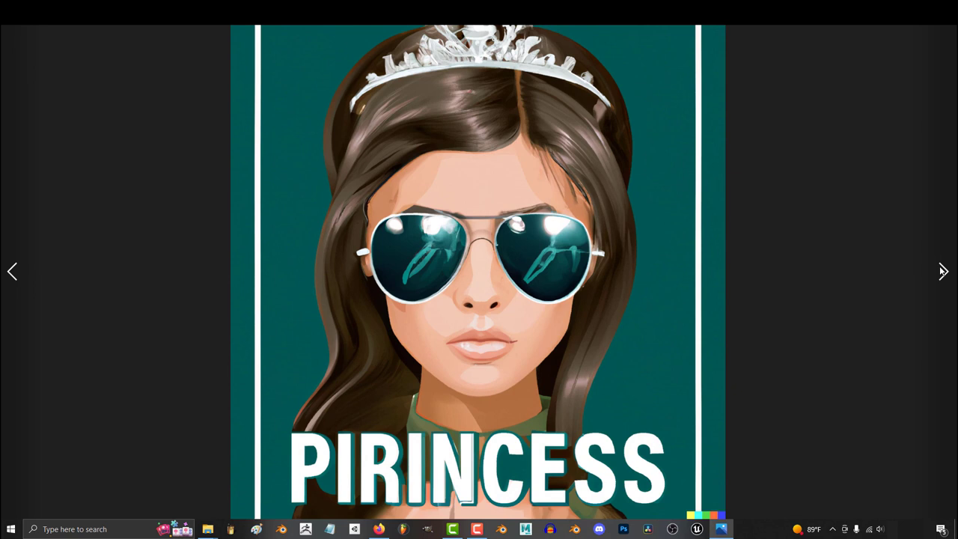
left_click(944, 272)
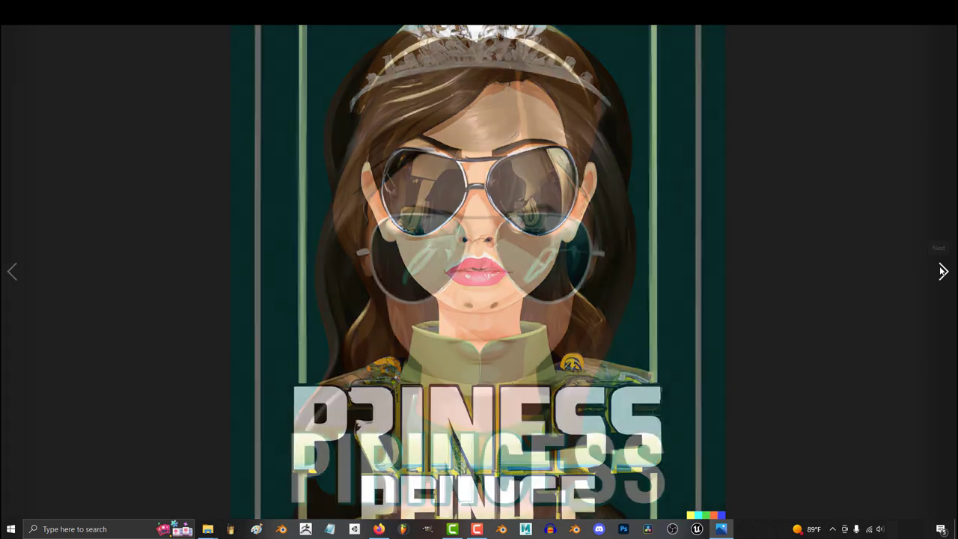
left_click(943, 272)
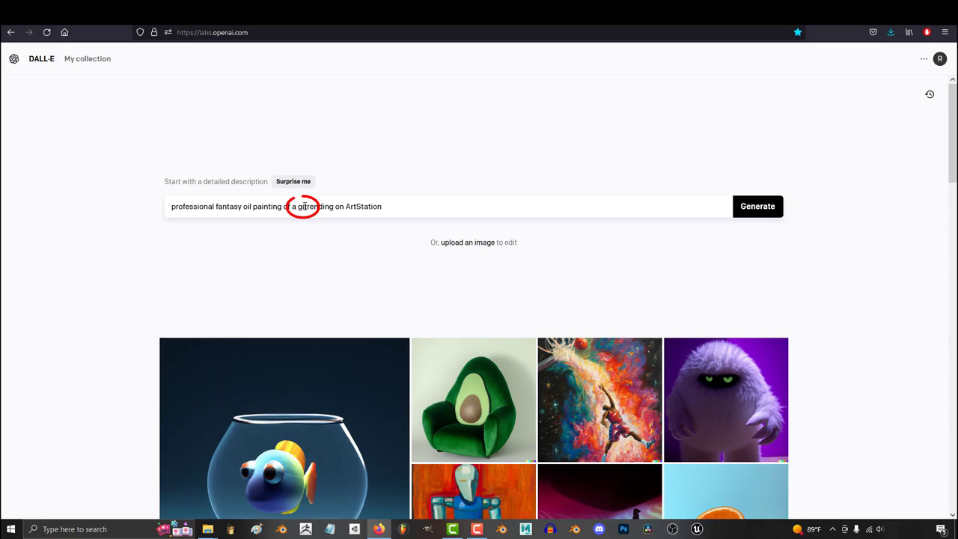
- Generate from the starter prompt, then add 'young' and 'with dark hair wearing a blue dress' and regenerate
left_click(758, 206)
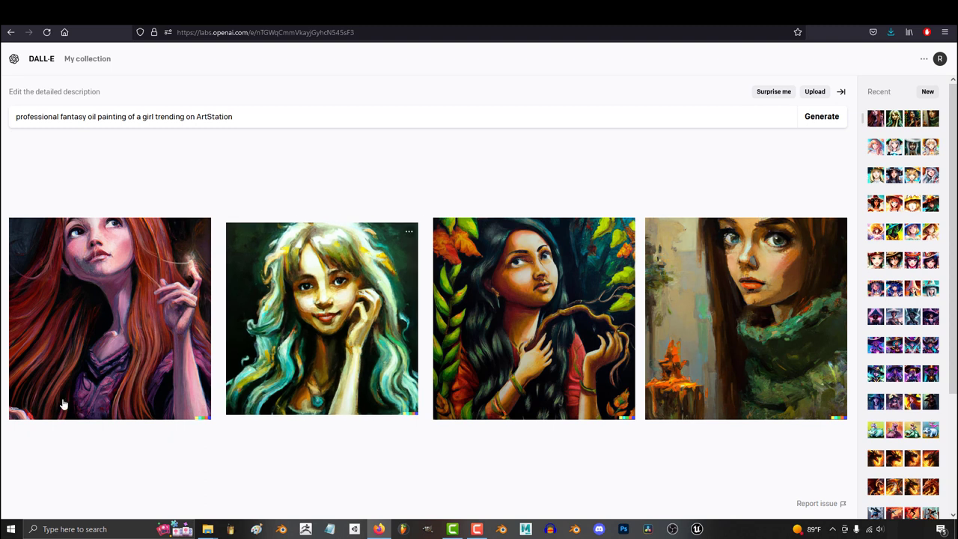
type("young")
key("Right")
key("Right")
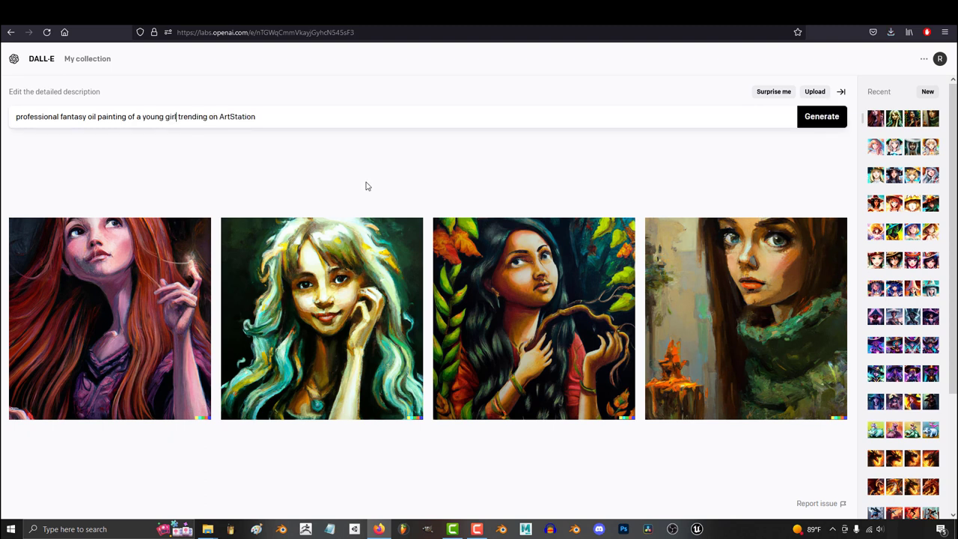
type("with dark hair wa")
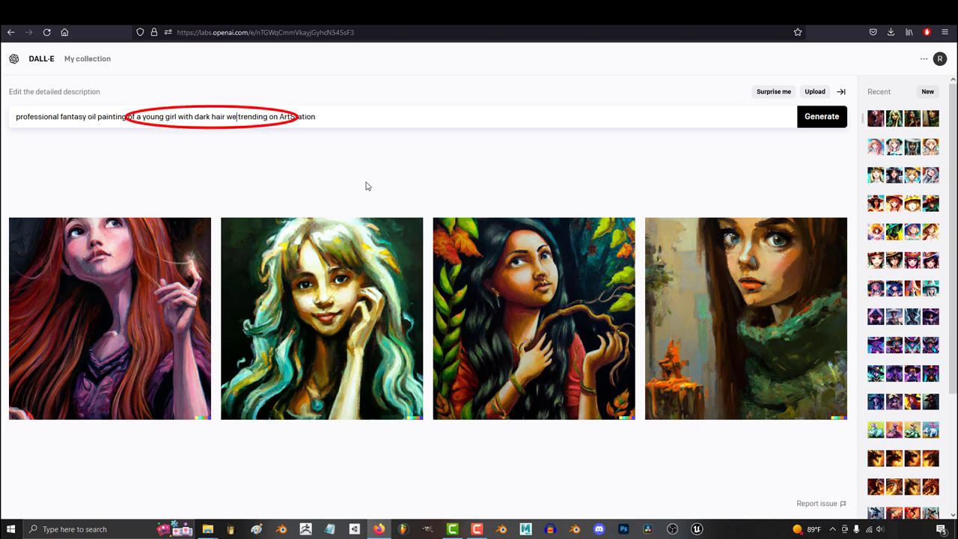
type("aring a blue")
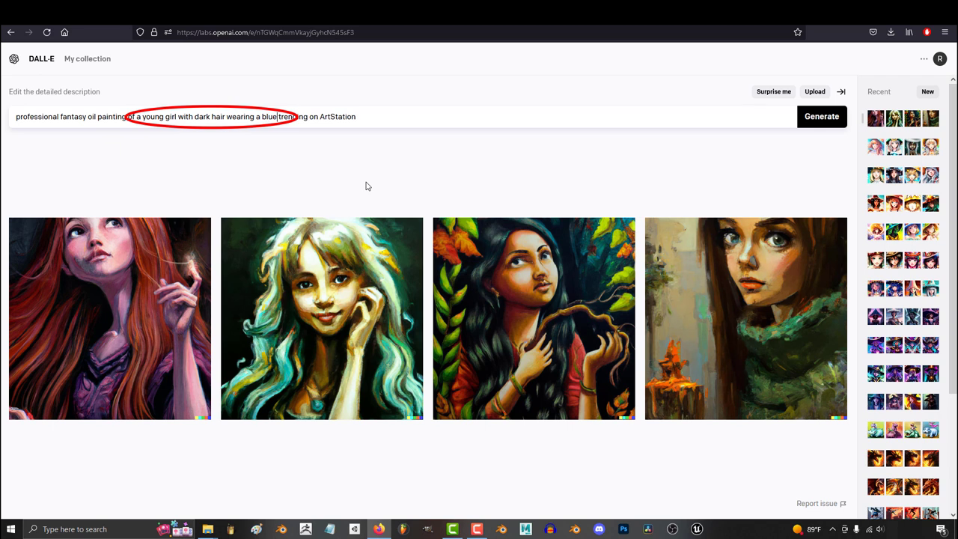
type(" dress")
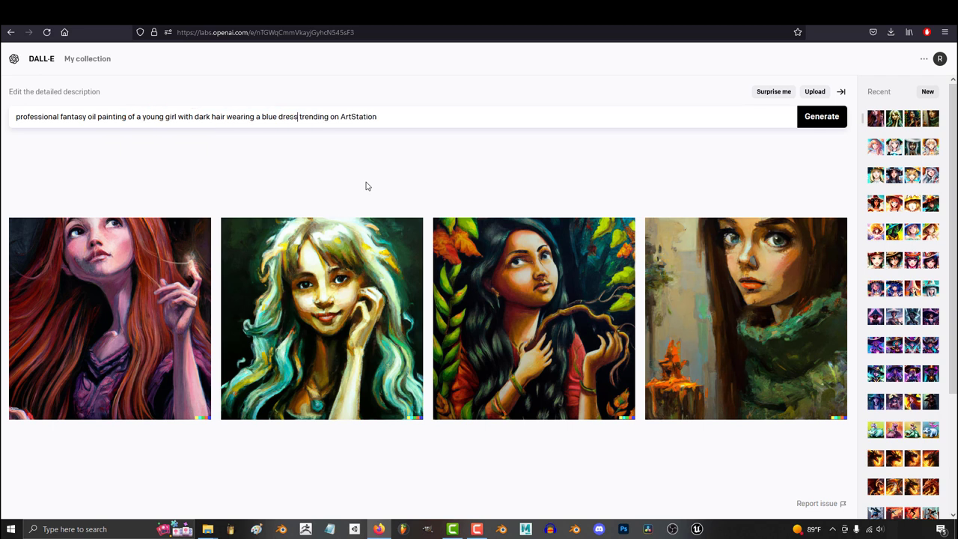
left_click(820, 120)
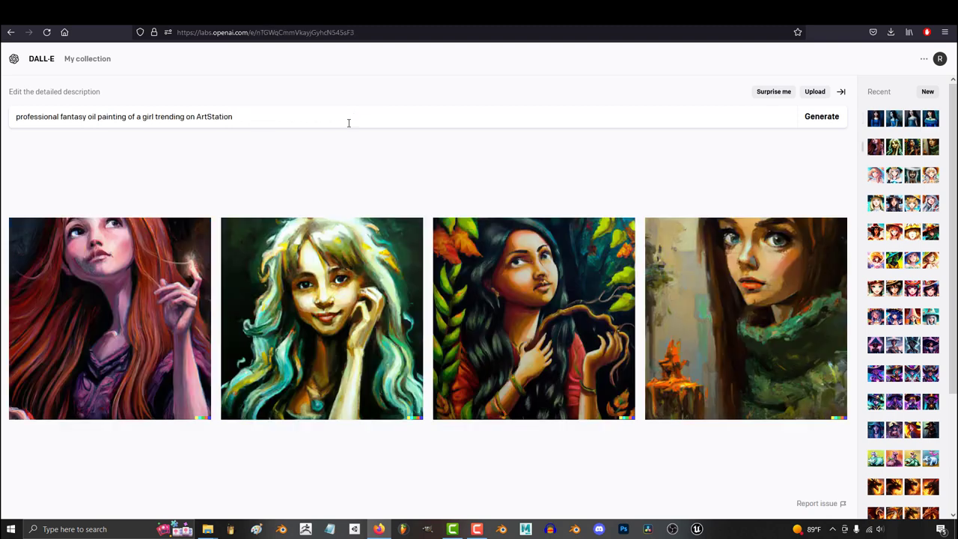
- Replace the prompt with the pasted watercolor description and generate images
triple_click(268, 113)
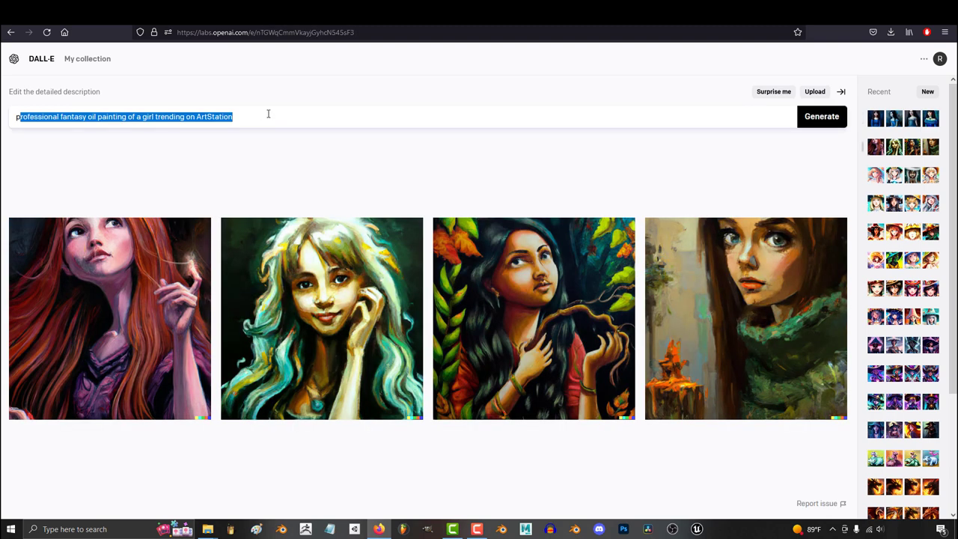
type("professional water-color painting of a young girl with dark hair wearing a blue dress trending on ArtStation")
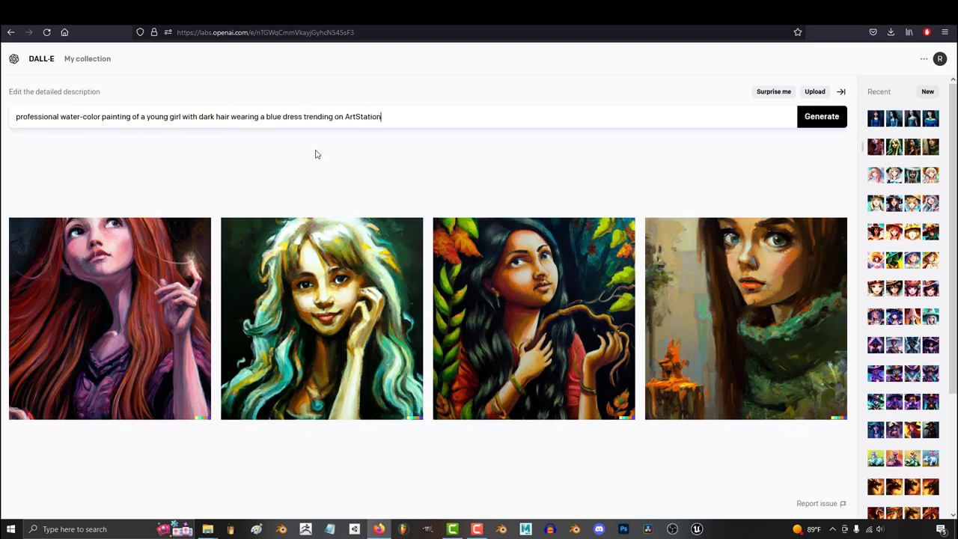
left_click(814, 130)
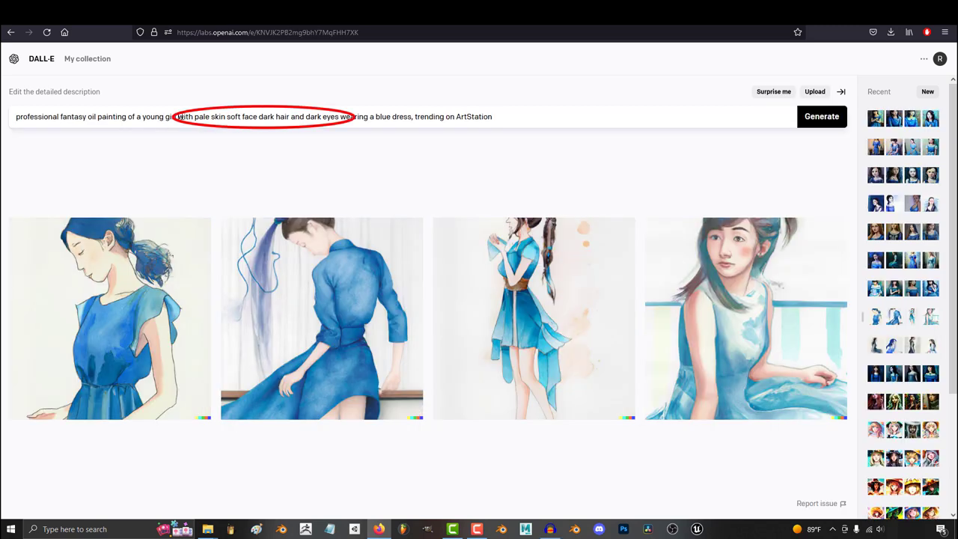
- Delete the pale skin, soft face, dark hair and dark eyes details from the prompt
left_click_drag(179, 116, 358, 114)
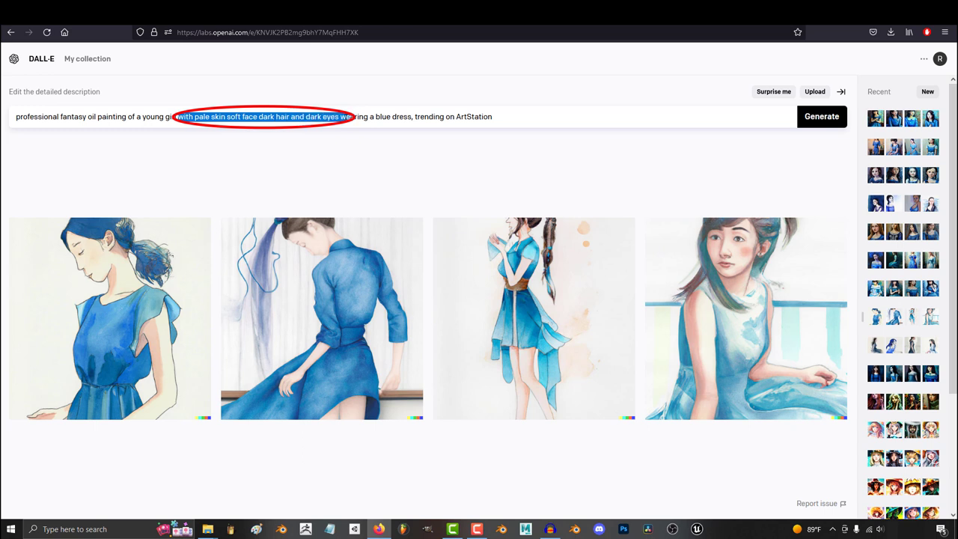
key("shift+Left")
key("shift+Left")
key("shift+Left")
key("shift+Left")
key("shift+Left")
key("shift+Left")
key("shift+Left")
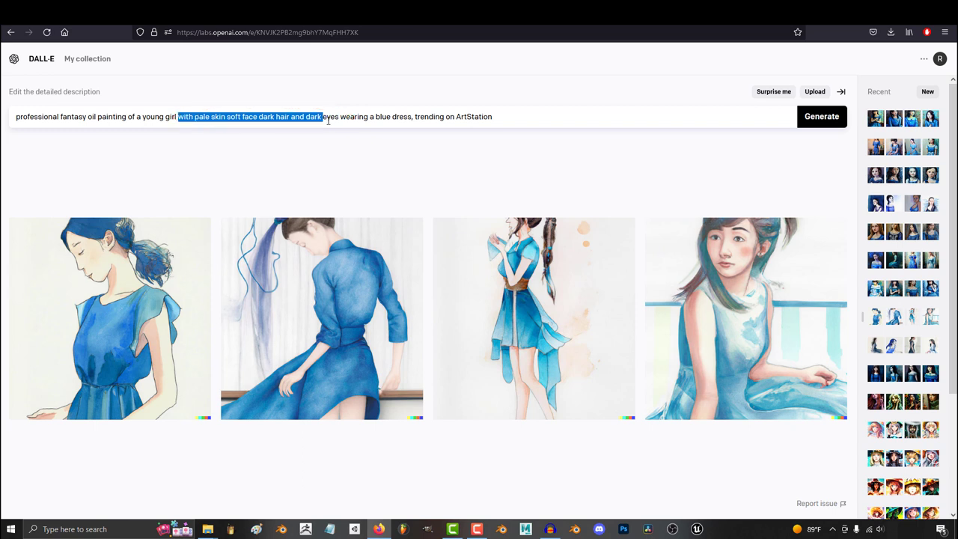
key("shift+Right")
key("shift+Right")
key("shift+Right")
key("shift+Right")
key("shift+Right")
key("BackSpace")
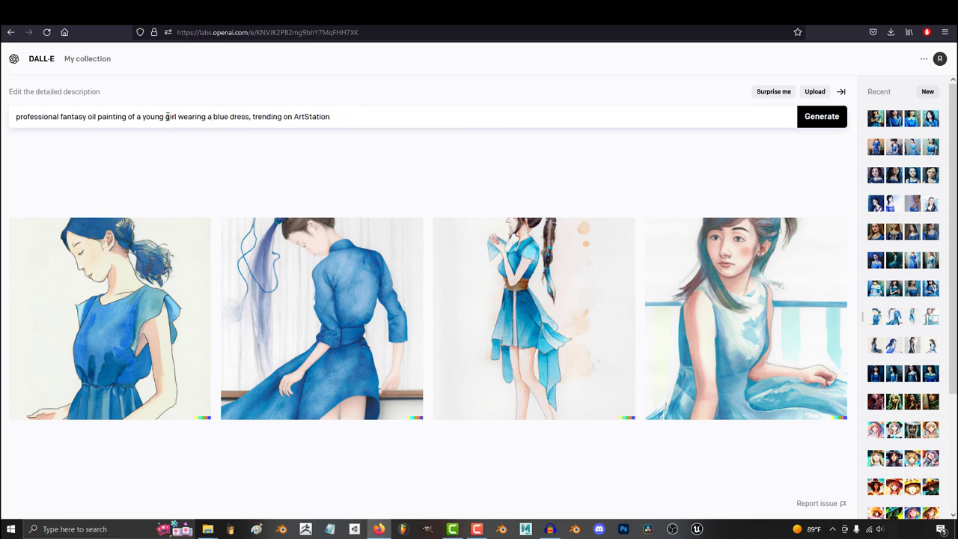
- Add 'Japanese beautiful extremely detailed', replace ArtStation with Pixiv, and generate images
type("Japanese ")
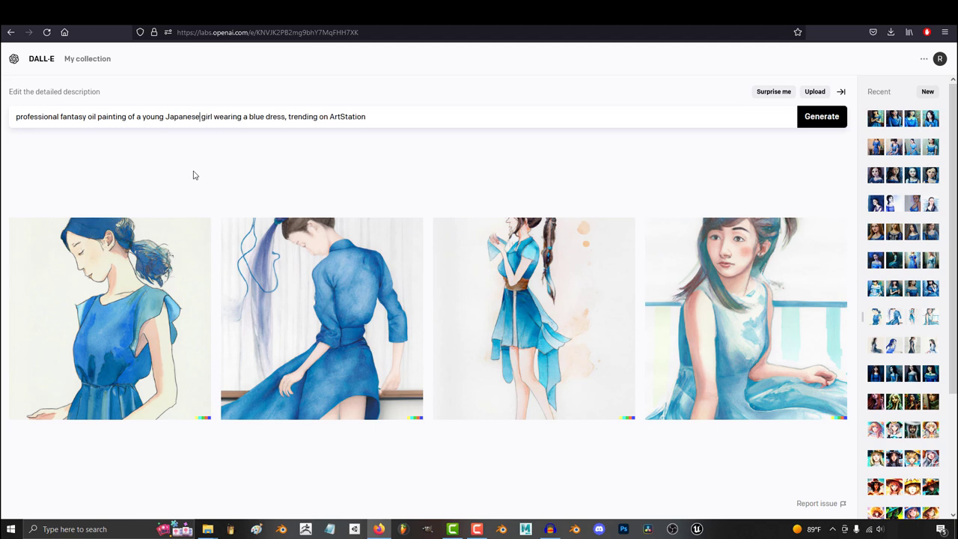
type("beautiful extremely detailed")
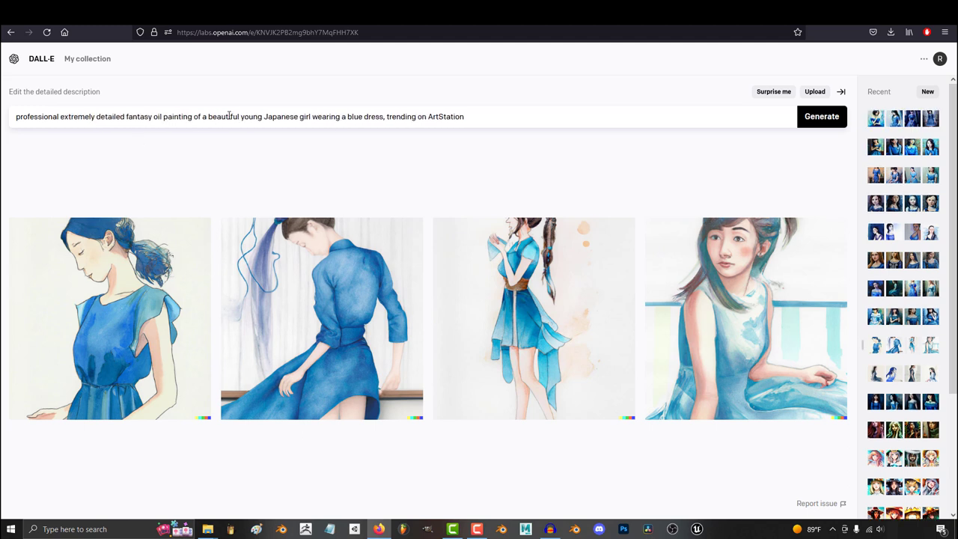
double_click(449, 117)
type("Pixiv")
left_click(821, 117)
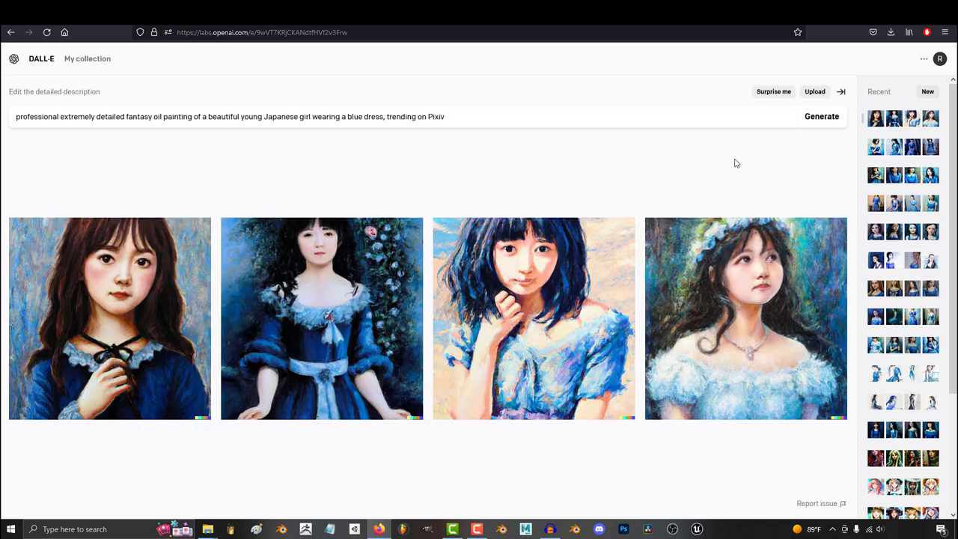
- View the first two portraits in full, return to the results, and add 'Japanese' to the prompt
left_click(306, 349)
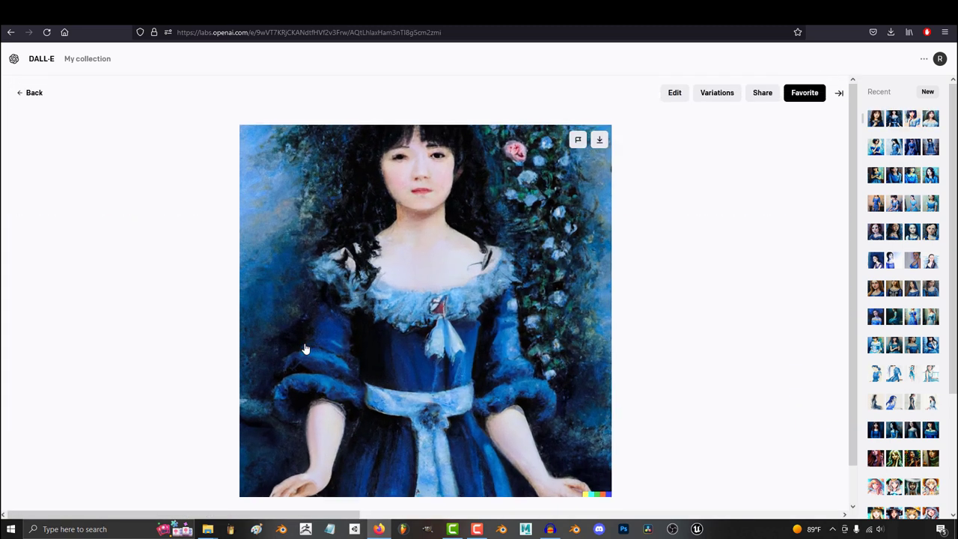
left_click(17, 311)
left_click(32, 95)
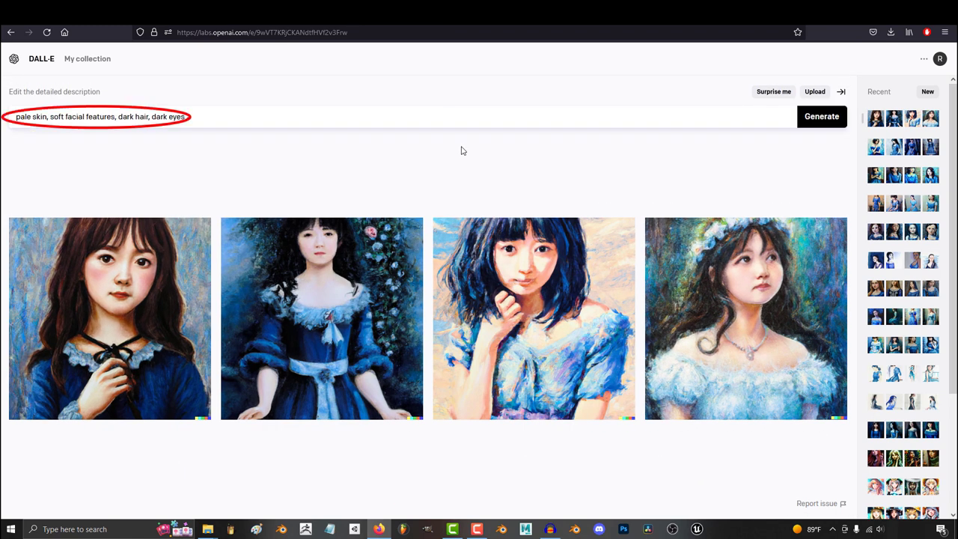
type("Japanese")
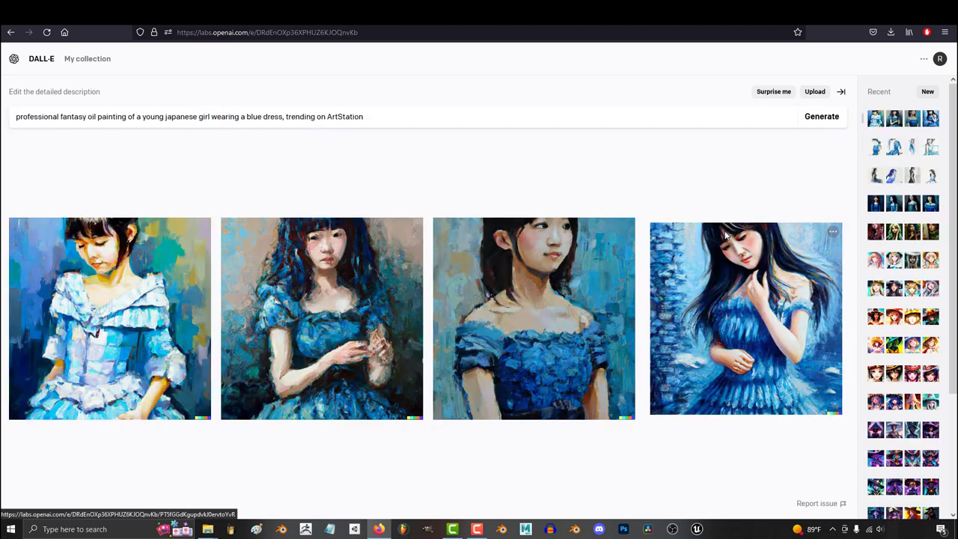
- Download the second and third Japanese blue-dress portraits from their options menus
left_click(198, 230)
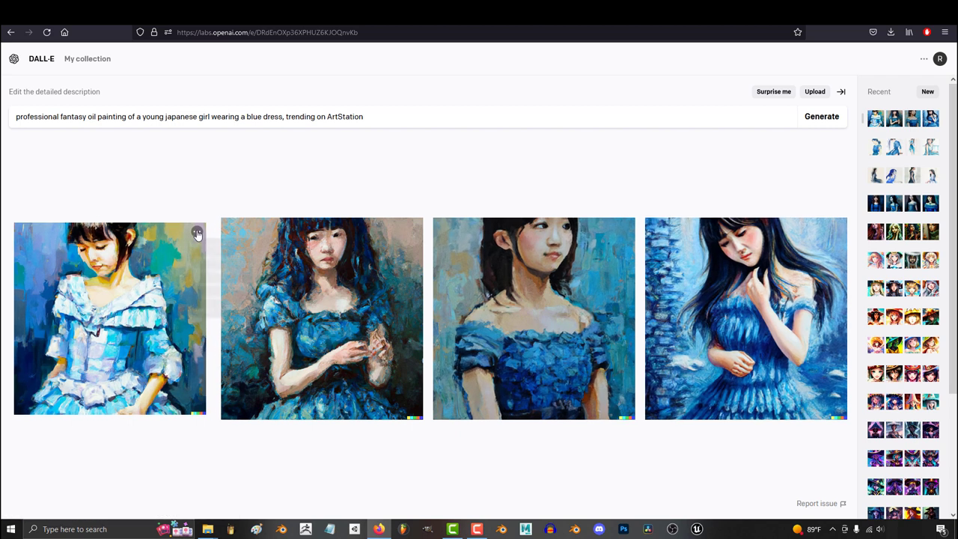
left_click(229, 314)
left_click(408, 235)
left_click(426, 309)
left_click(620, 231)
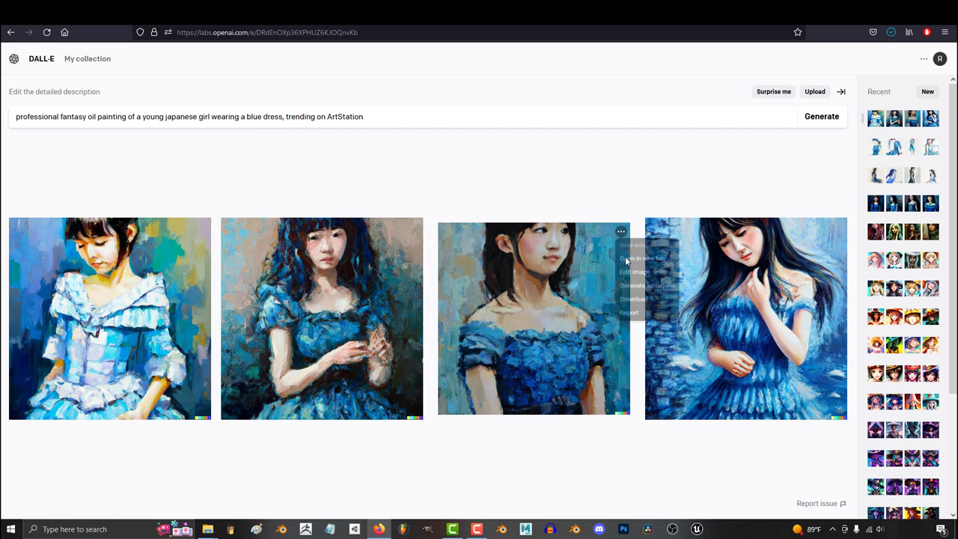
left_click(636, 303)
left_click(832, 232)
left_click(846, 303)
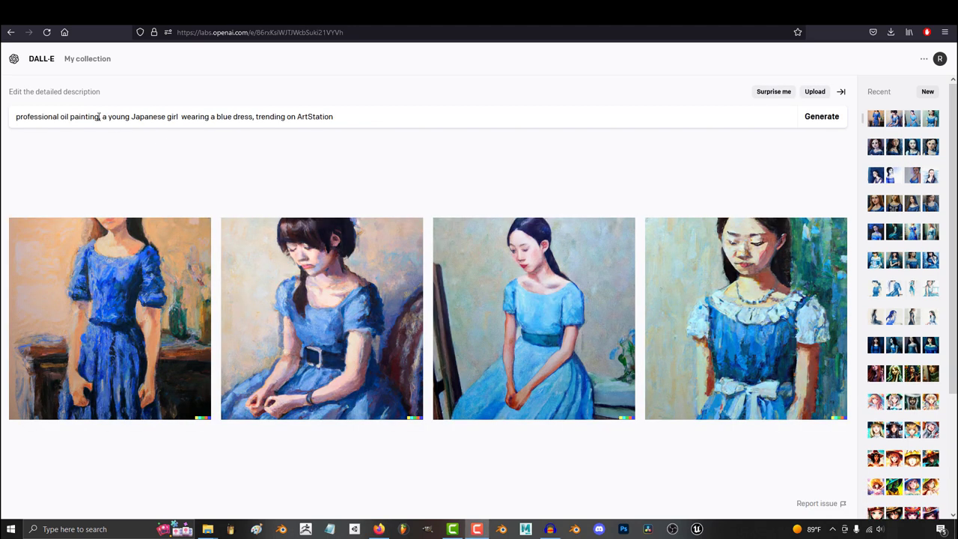
left_click(99, 116)
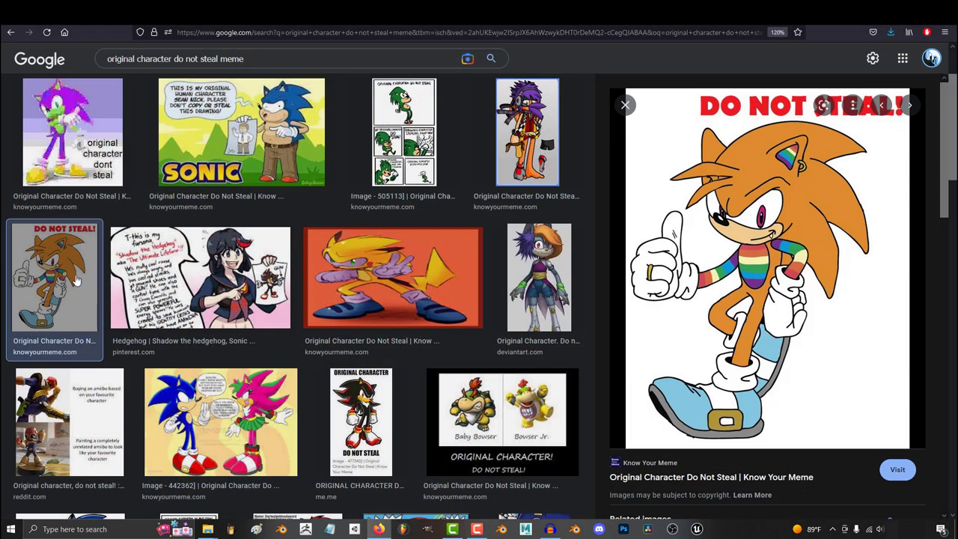
- Page forward through the character images to the yellow and red-striped skateboarding dinosaurs
left_click(943, 272)
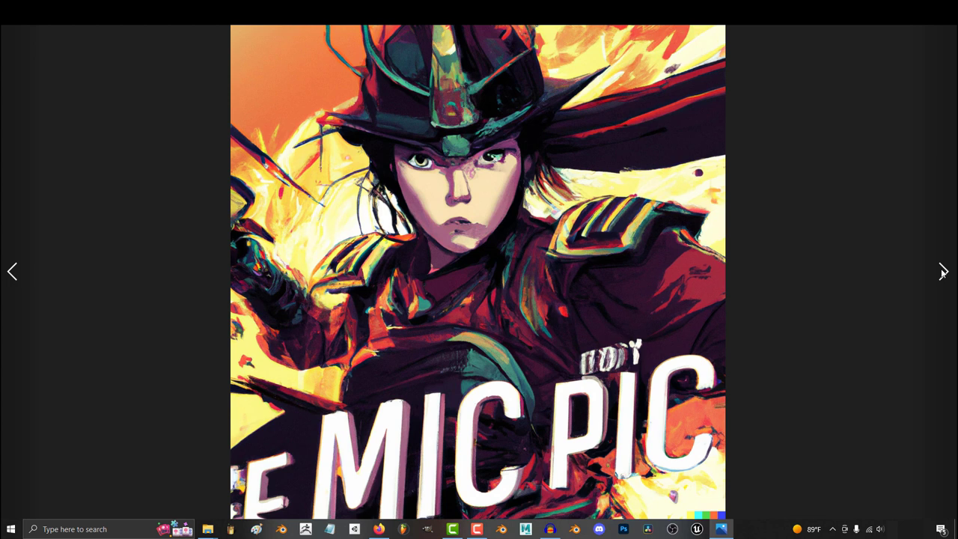
left_click(943, 272)
left_click(942, 274)
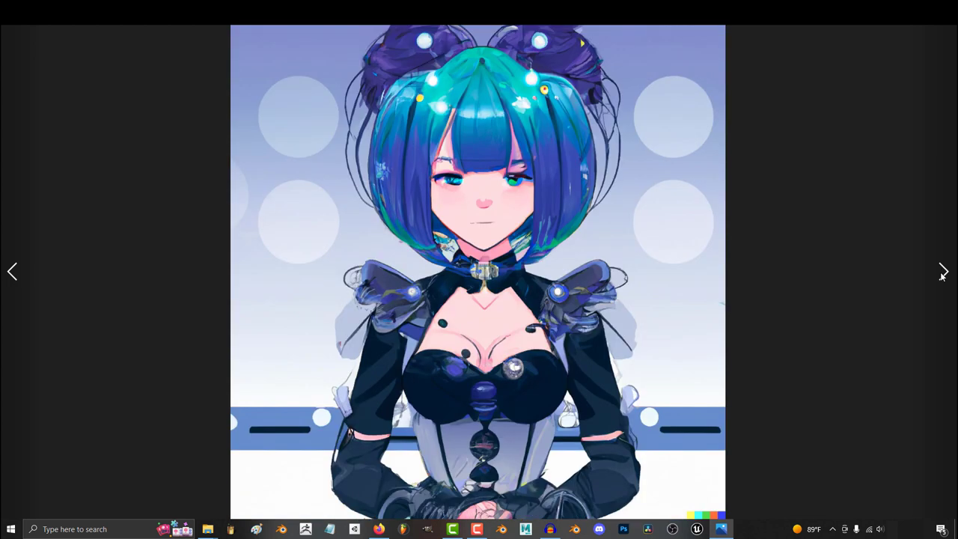
left_click(942, 274)
left_click(943, 272)
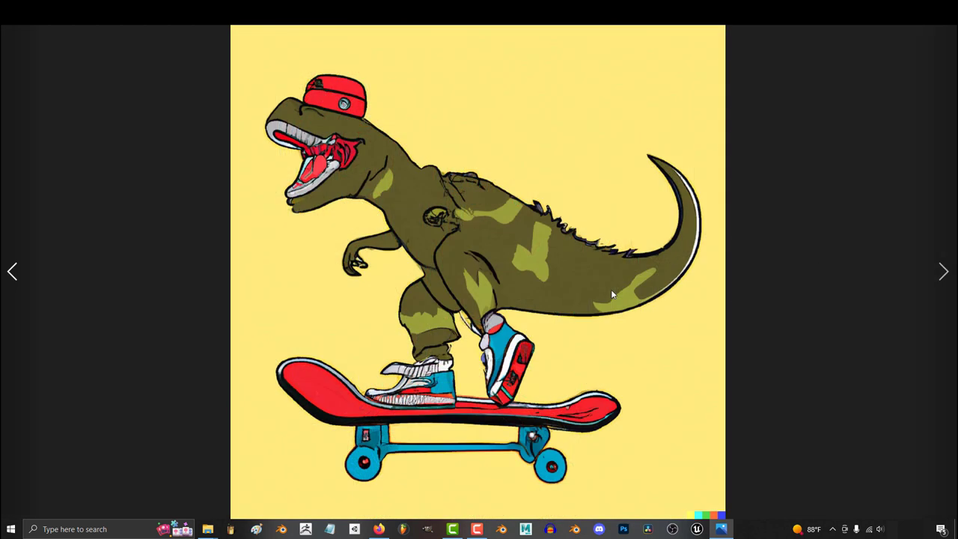
key("Right")
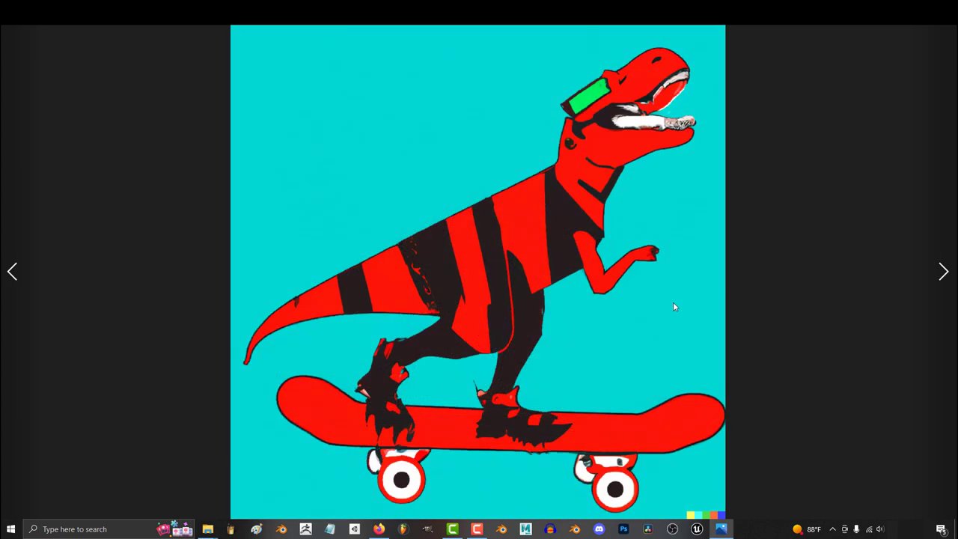
key("Left")
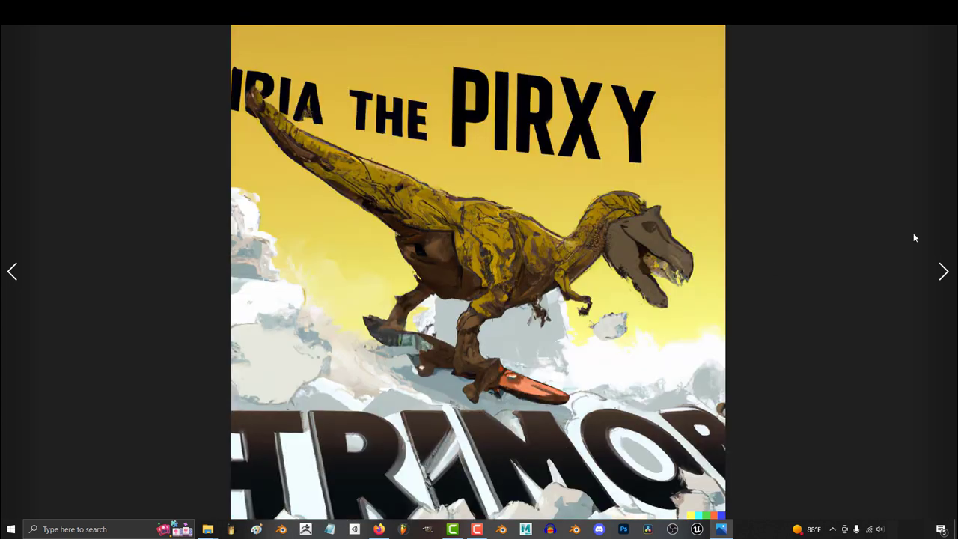
- Step back through the earlier dinosaur pictures, including the dinosaur with the car
left_click(14, 270)
left_click(13, 271)
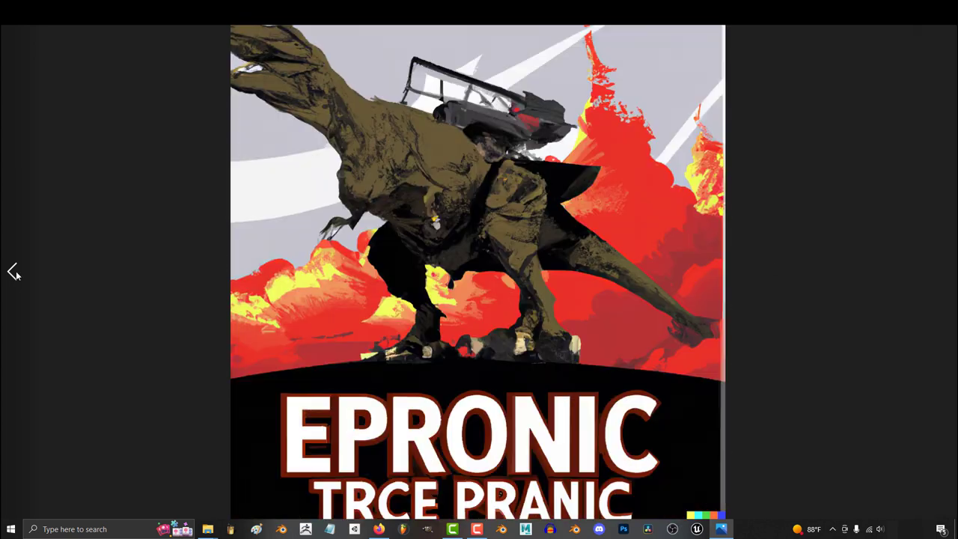
left_click(14, 271)
left_click(14, 271)
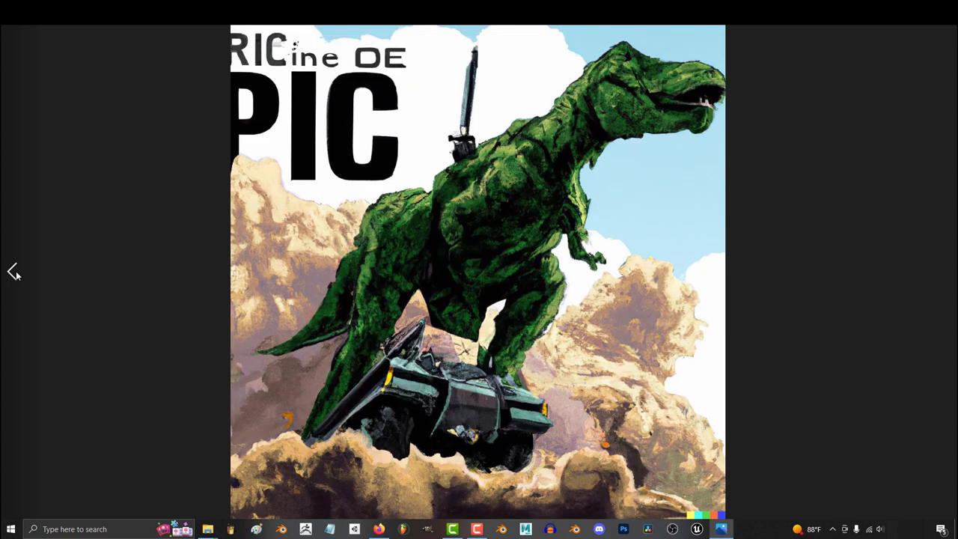
left_click(14, 271)
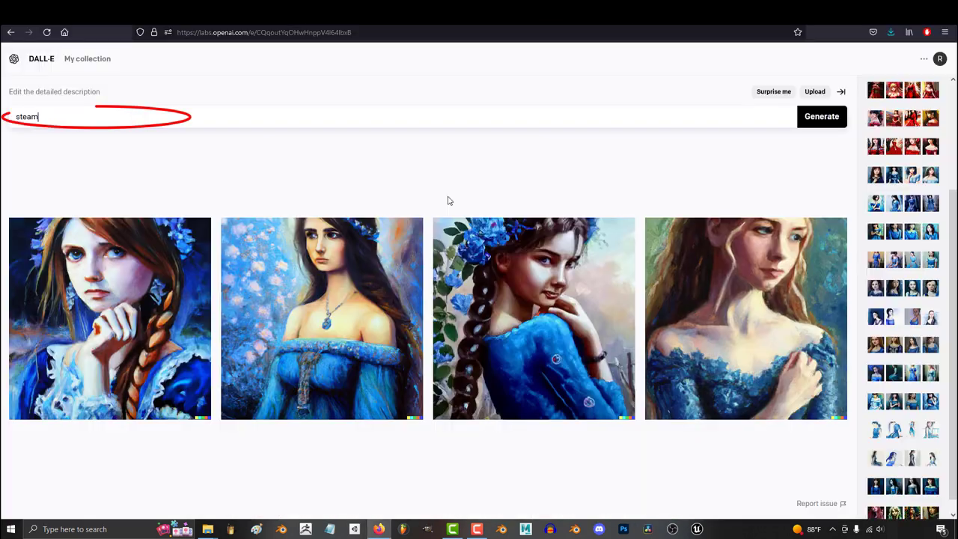
- Finish the 'steampunk pirate king' prompt and browse the steampunk pirate and gamer grandma images
type("punk pirate king")
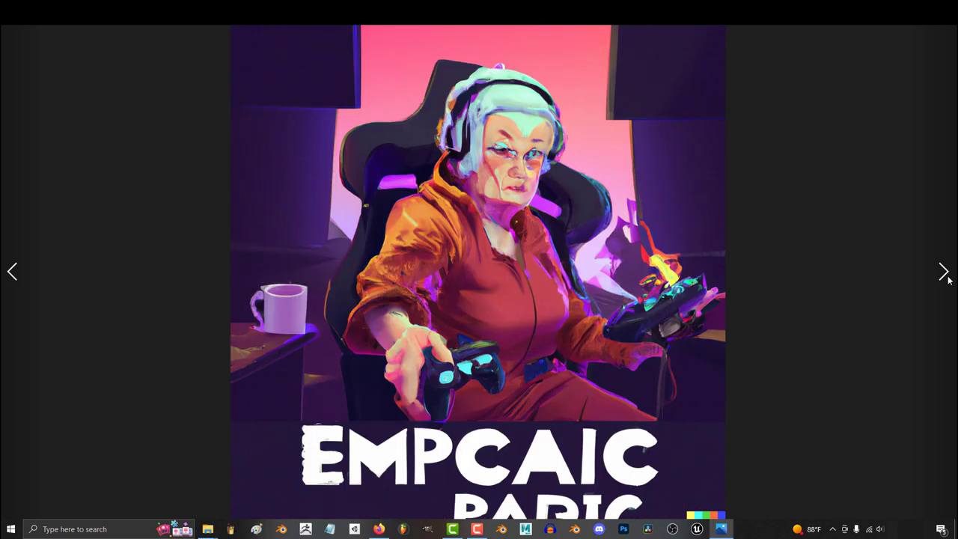
left_click(944, 274)
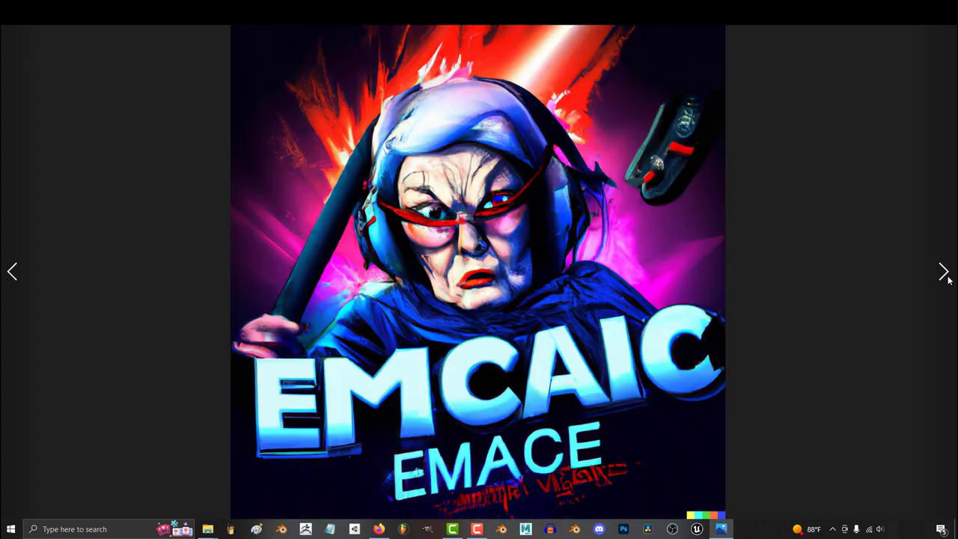
left_click(944, 274)
left_click(944, 274)
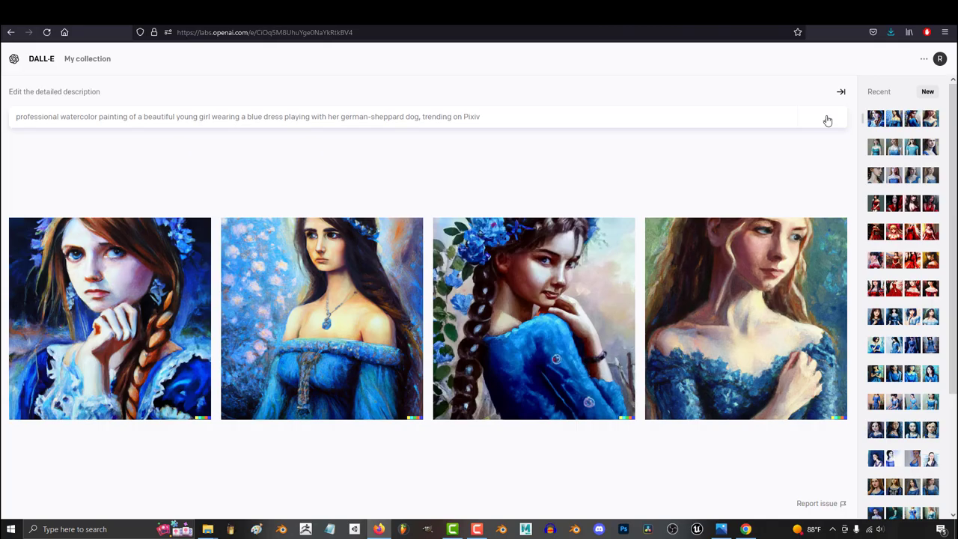
- Generate from the watercolor blue-dress girl with German shepherd prompt and browse the angel pictures
left_click(828, 120)
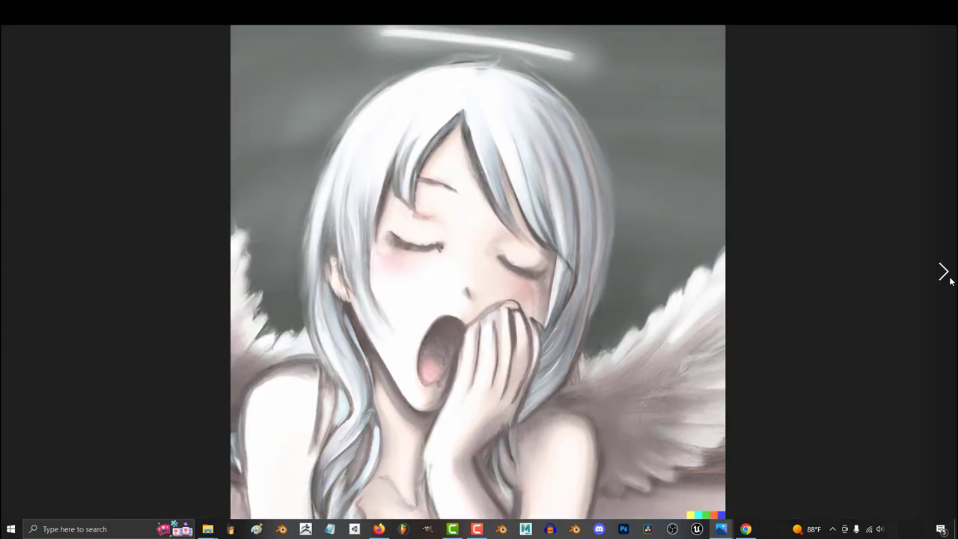
left_click(947, 277)
left_click(947, 277)
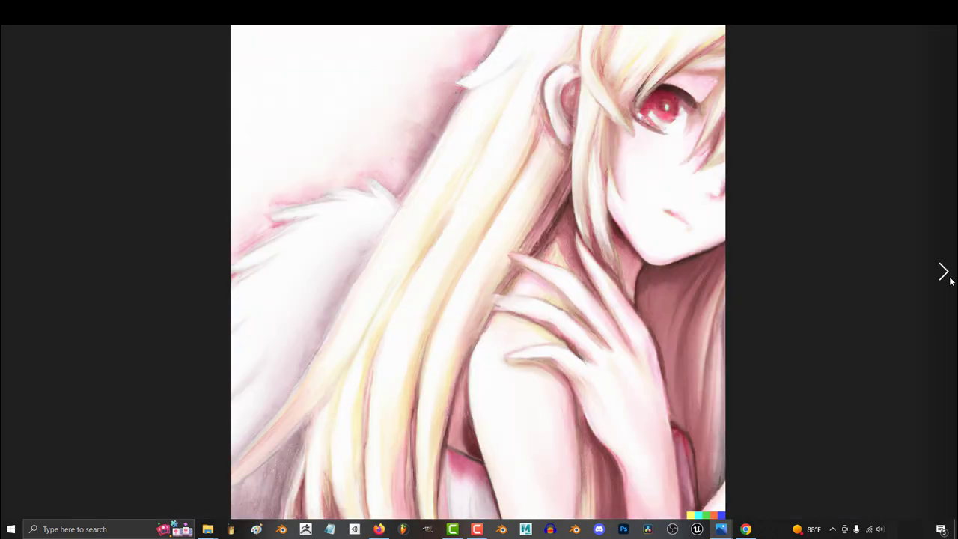
left_click(947, 277)
left_click(947, 277)
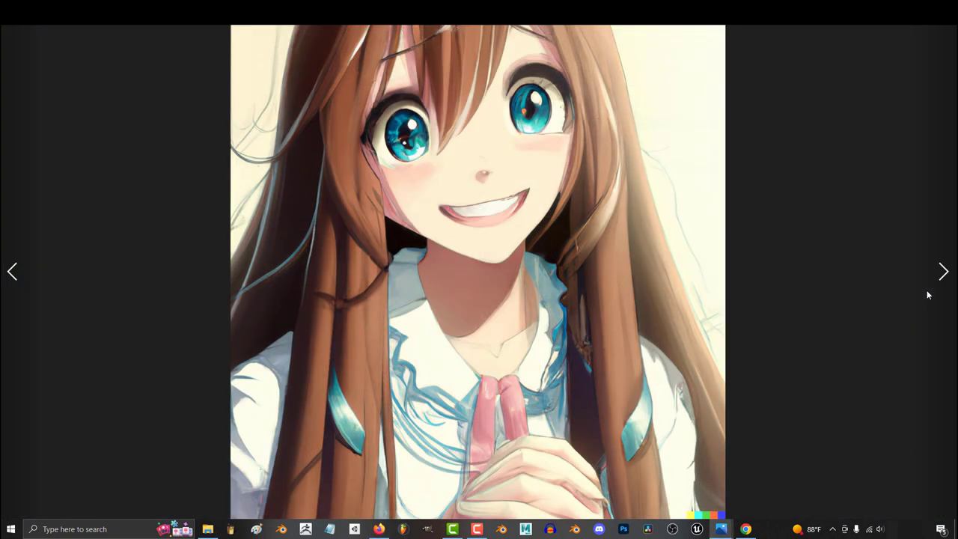
- Advance through the anime girl pictures, including the blonde girl at the window
left_click(943, 280)
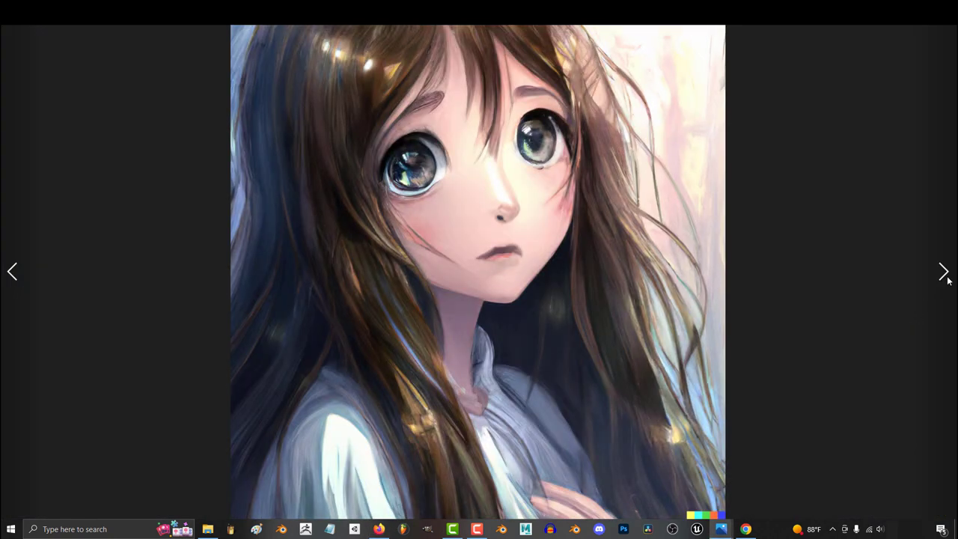
left_click(944, 275)
left_click(945, 275)
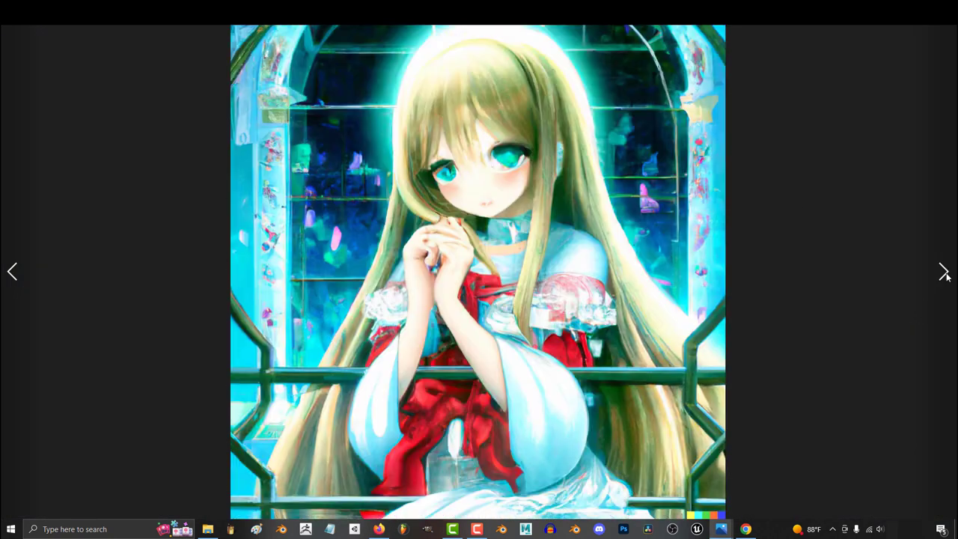
left_click(944, 275)
left_click(935, 277)
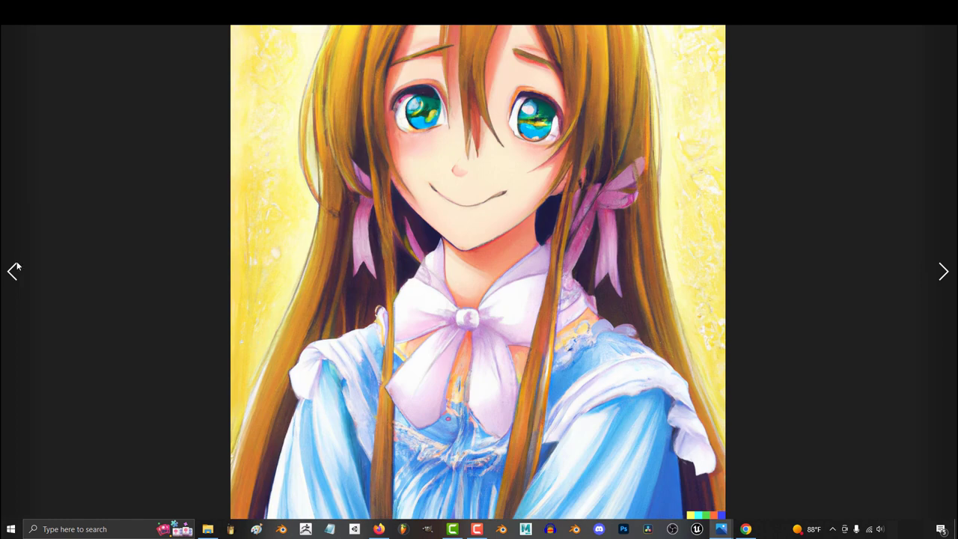
- Go back to the singing girl, the three girls in blue uniforms and the guitar girl
left_click(15, 268)
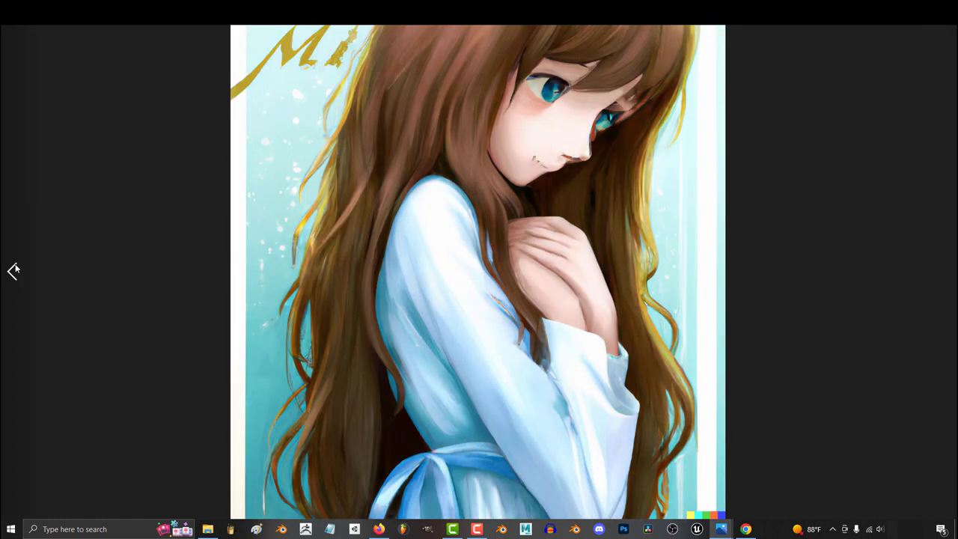
left_click(15, 270)
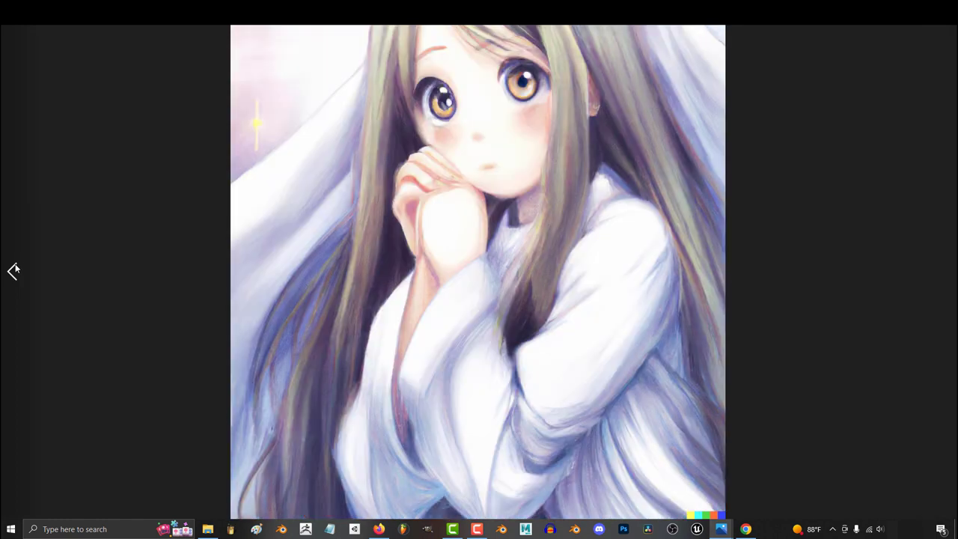
left_click(15, 270)
left_click(15, 269)
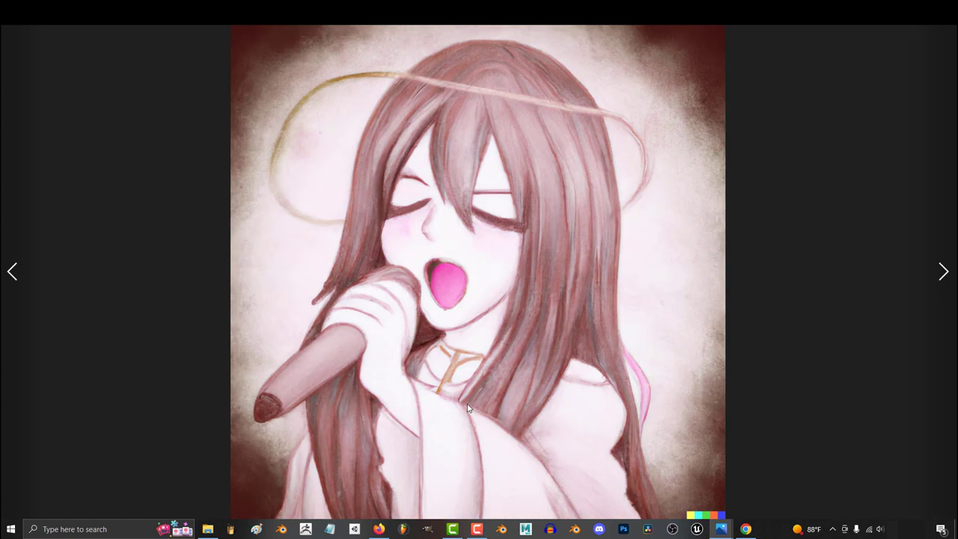
left_click(12, 272)
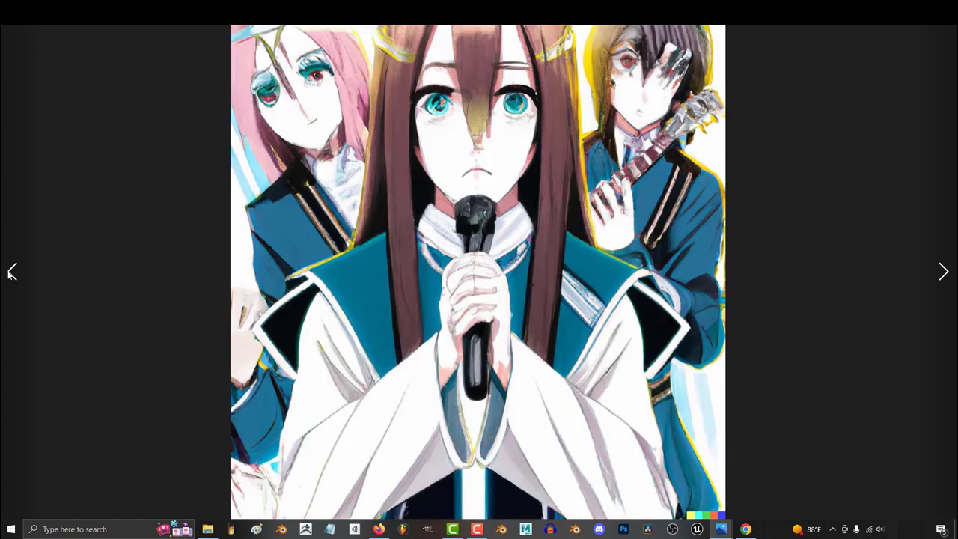
left_click(11, 274)
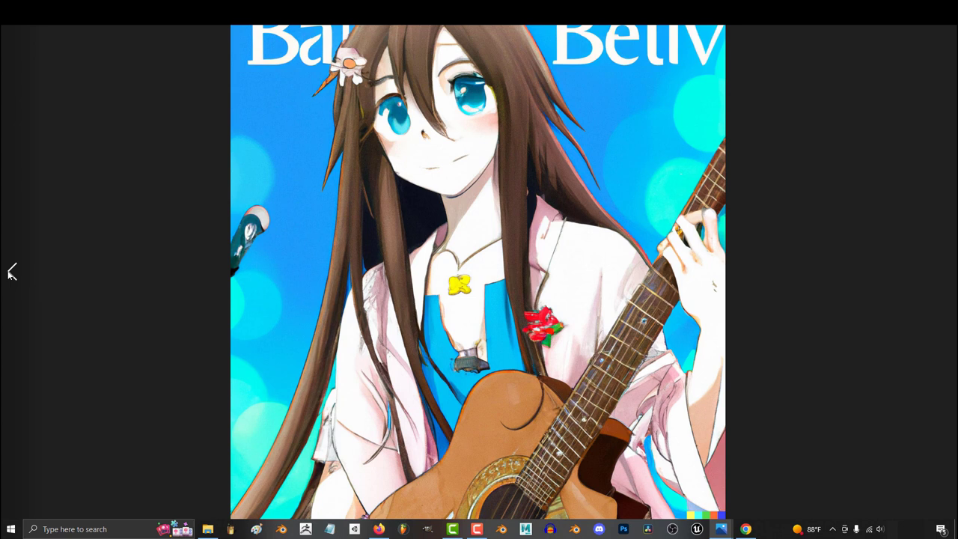
- Continue back through the maid pictures and the blonde girl in a blue hood to the girl holding her face
left_click(11, 274)
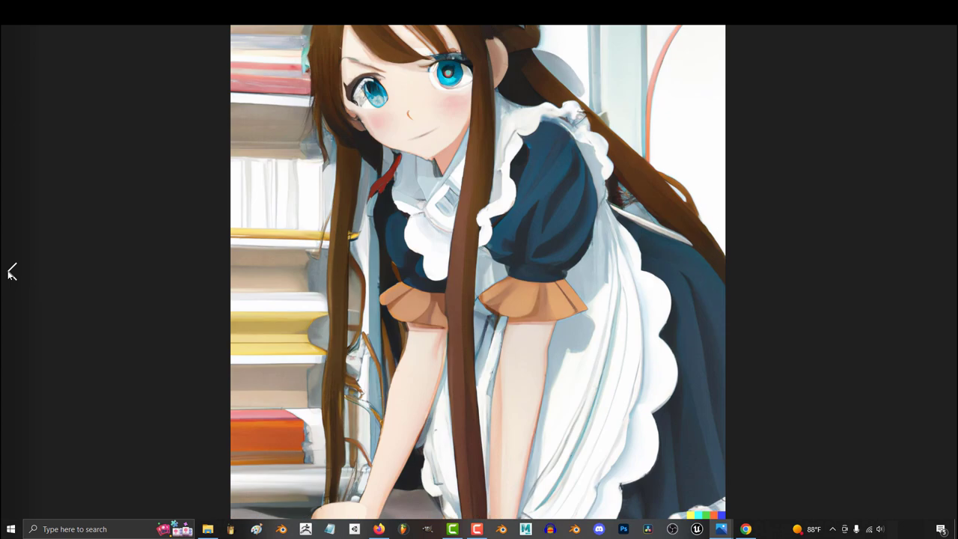
left_click(11, 274)
left_click(12, 273)
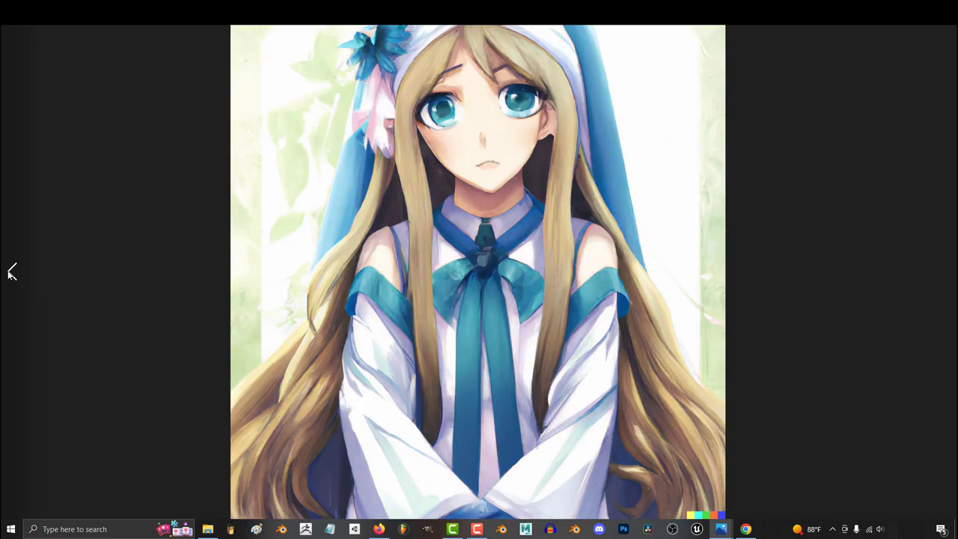
left_click(11, 274)
left_click(12, 274)
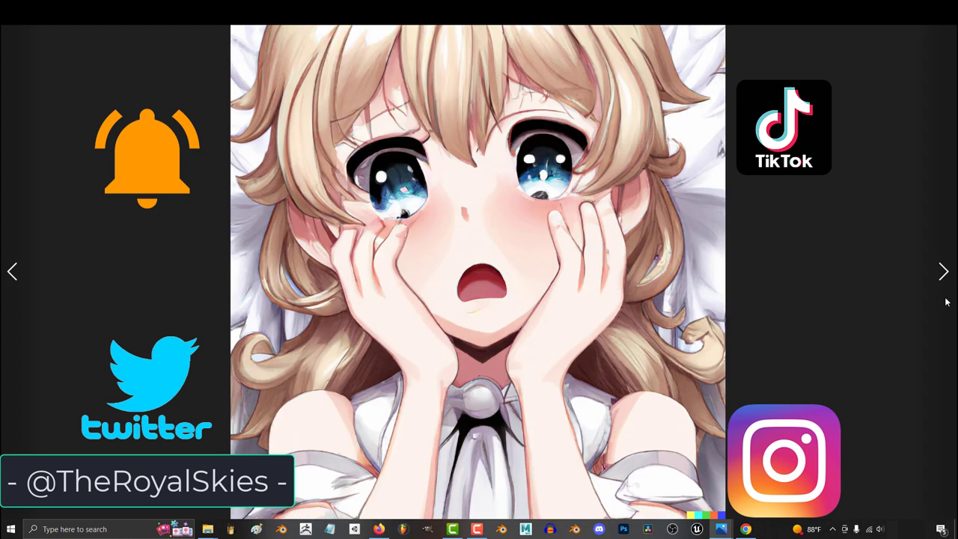
- Advance through the winged angel girls to the blue-haired girl holding a glowing lantern
left_click(944, 274)
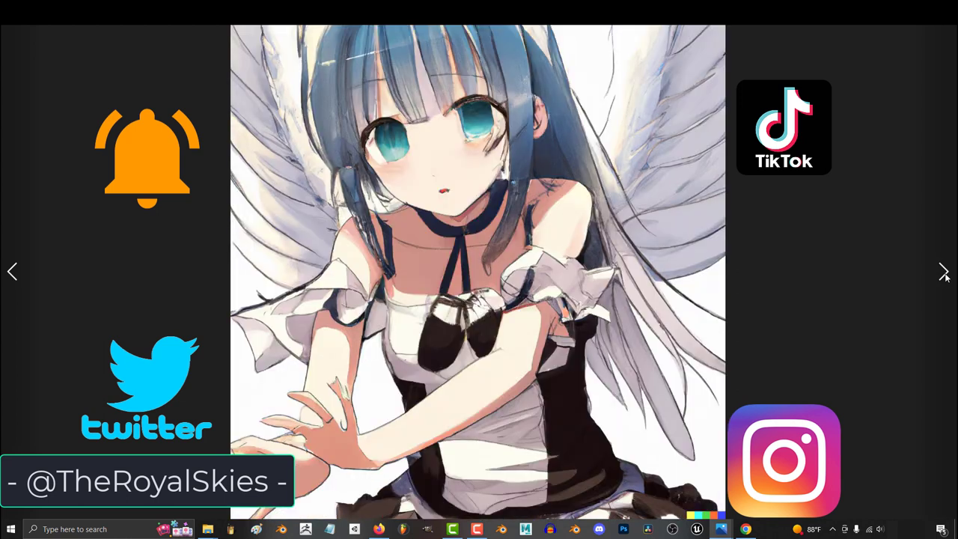
left_click(944, 273)
left_click(944, 274)
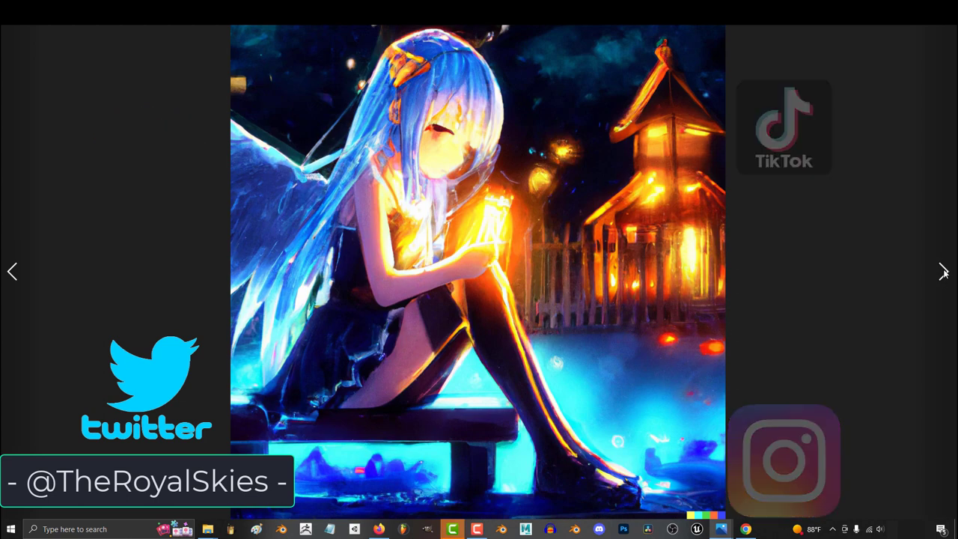